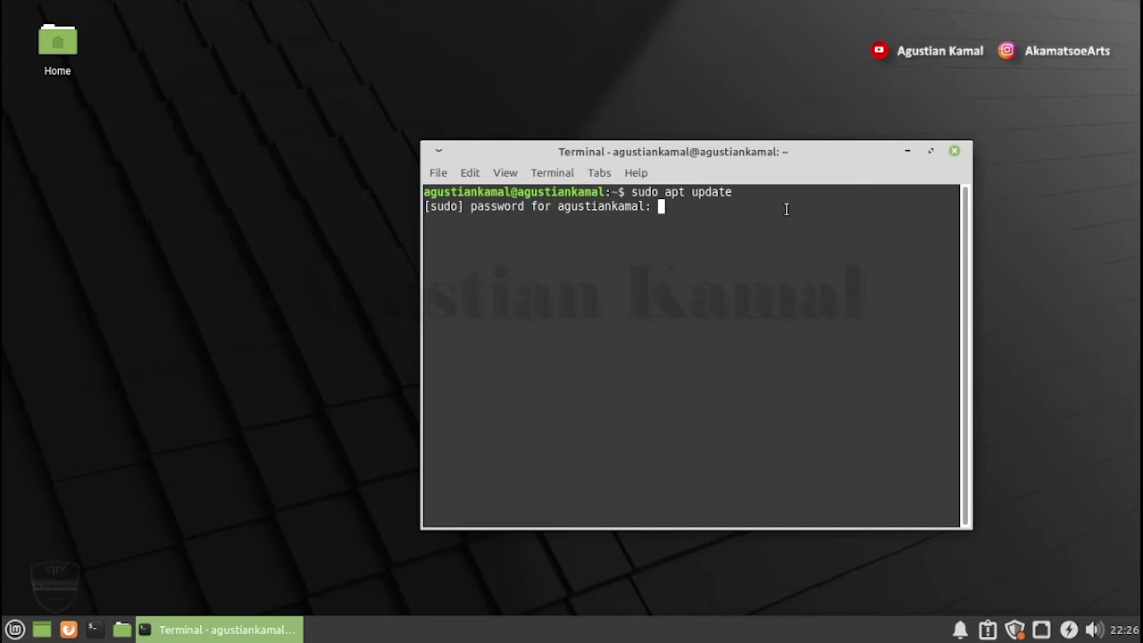
Enter the sudo password to run the package list update, and widen and reposition the terminal window
type("*******")
key("Return")
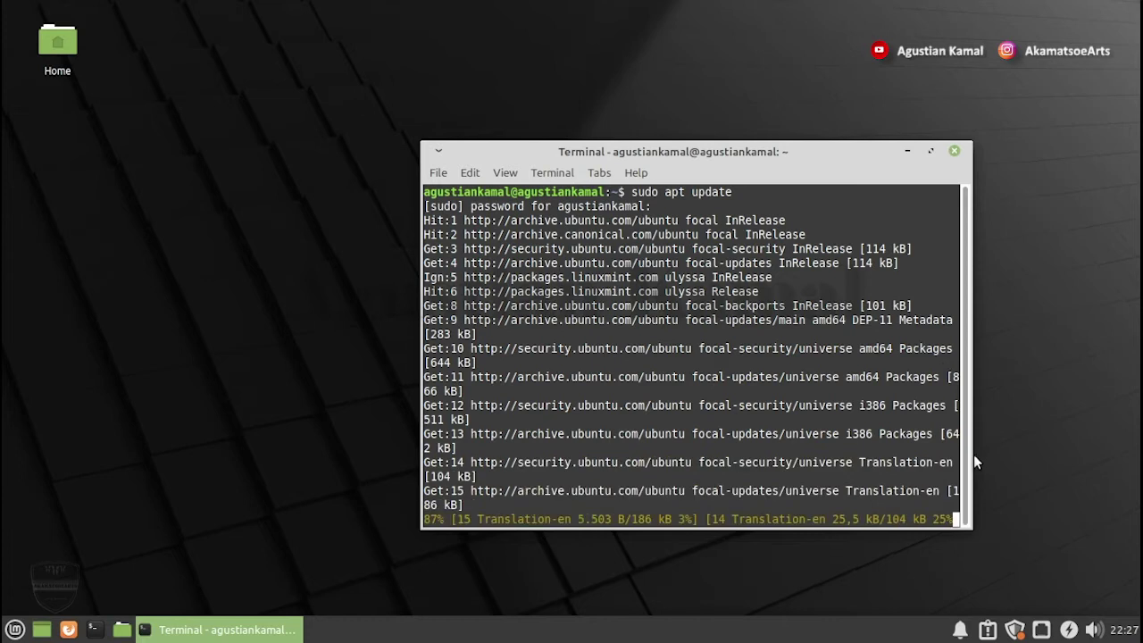
left_click_drag(973, 454, 1101, 453)
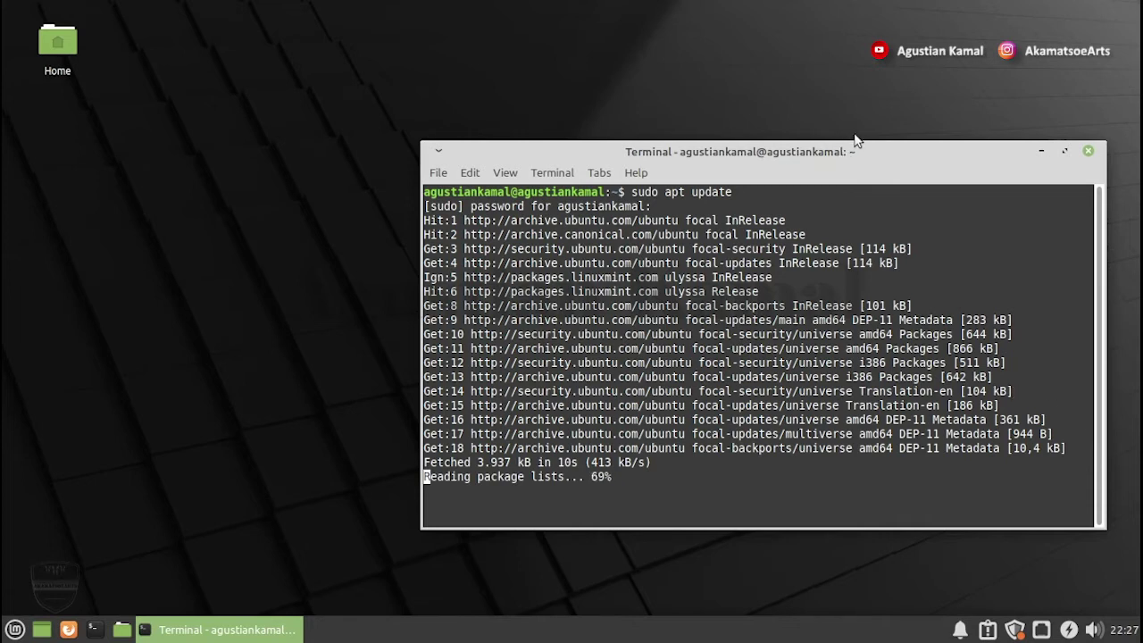
left_click_drag(876, 153, 839, 158)
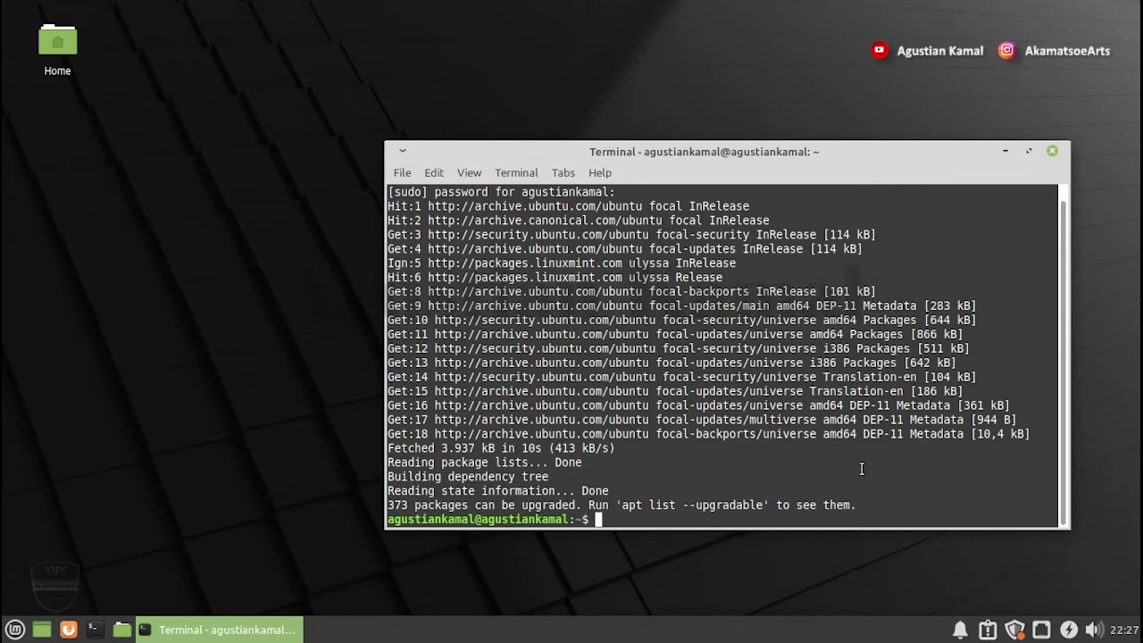
Install the refind package with sudo apt install refind, accepting automatic installation of rEFInd to the ESP
type("sudo apt install ref")
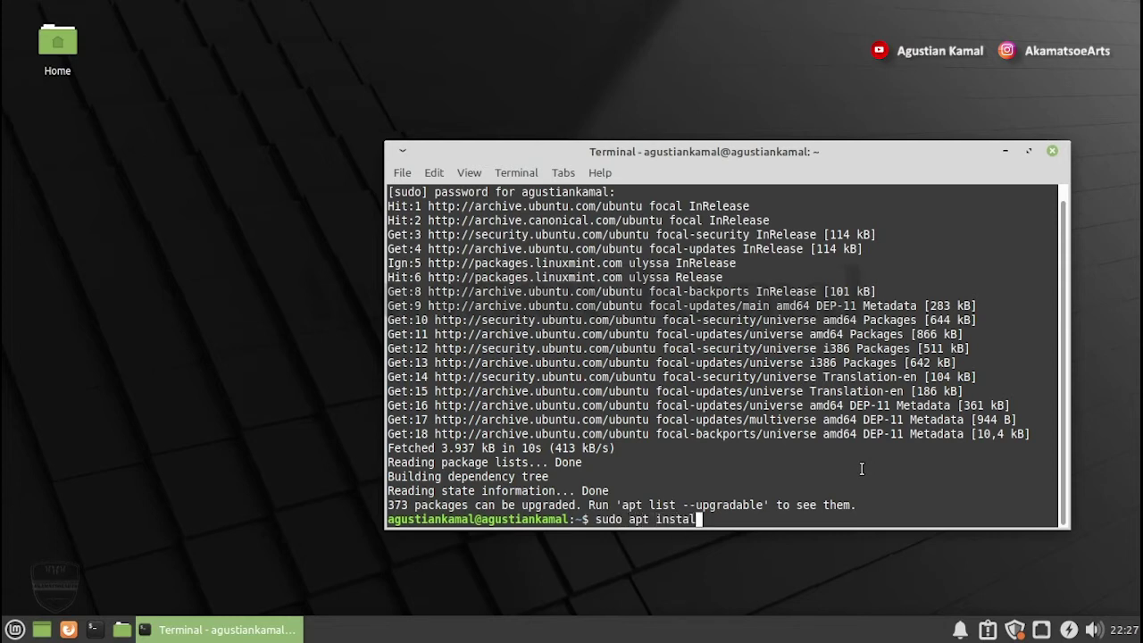
type("ind")
key("Return")
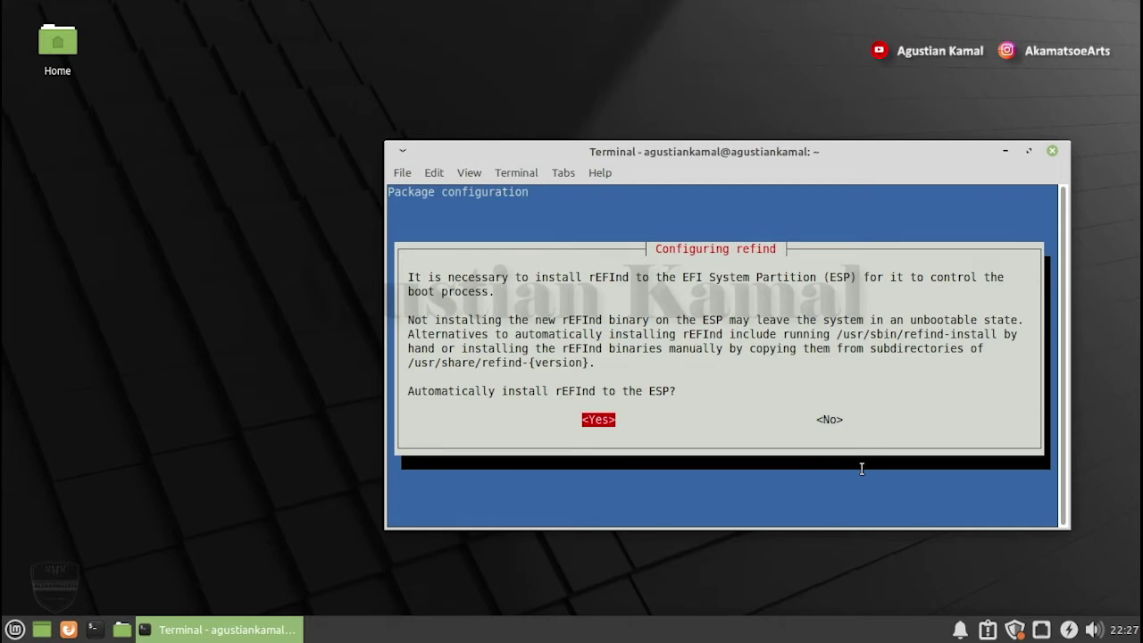
key("Return")
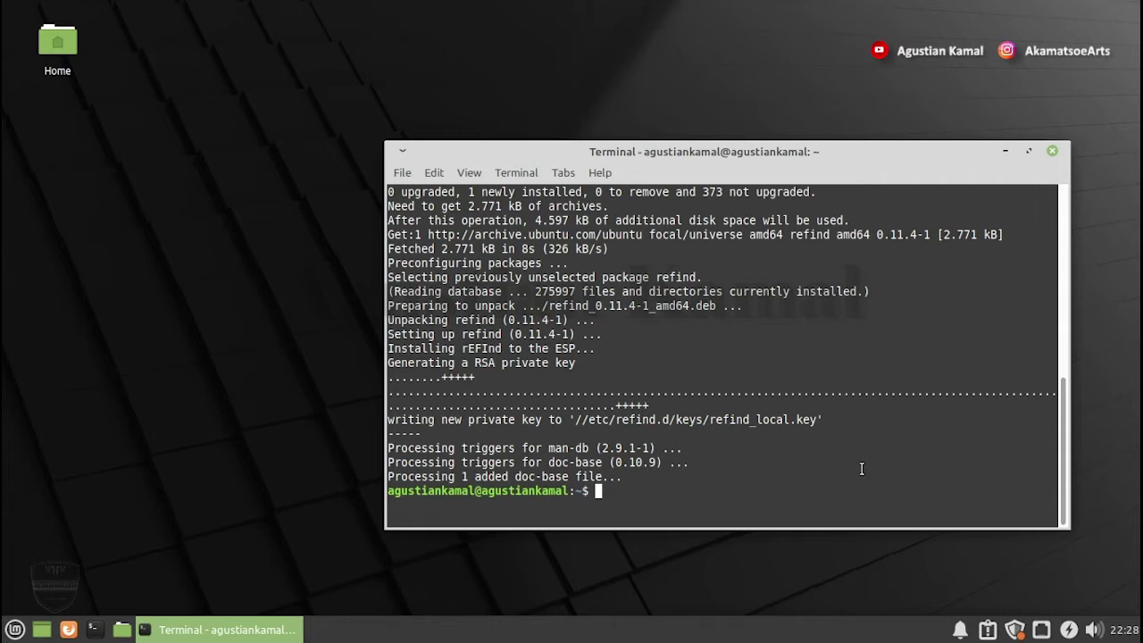
Run sudo refind-install in the terminal to set up the rEFInd boot manager
type("sudo ref")
key("Tab")
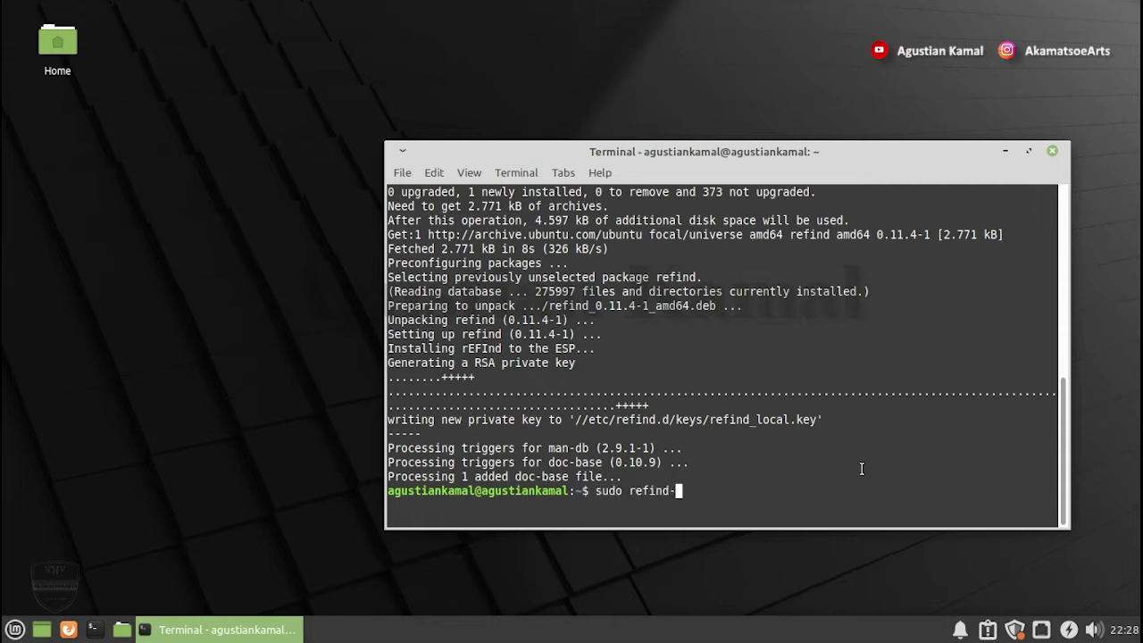
type("install")
key("Return")
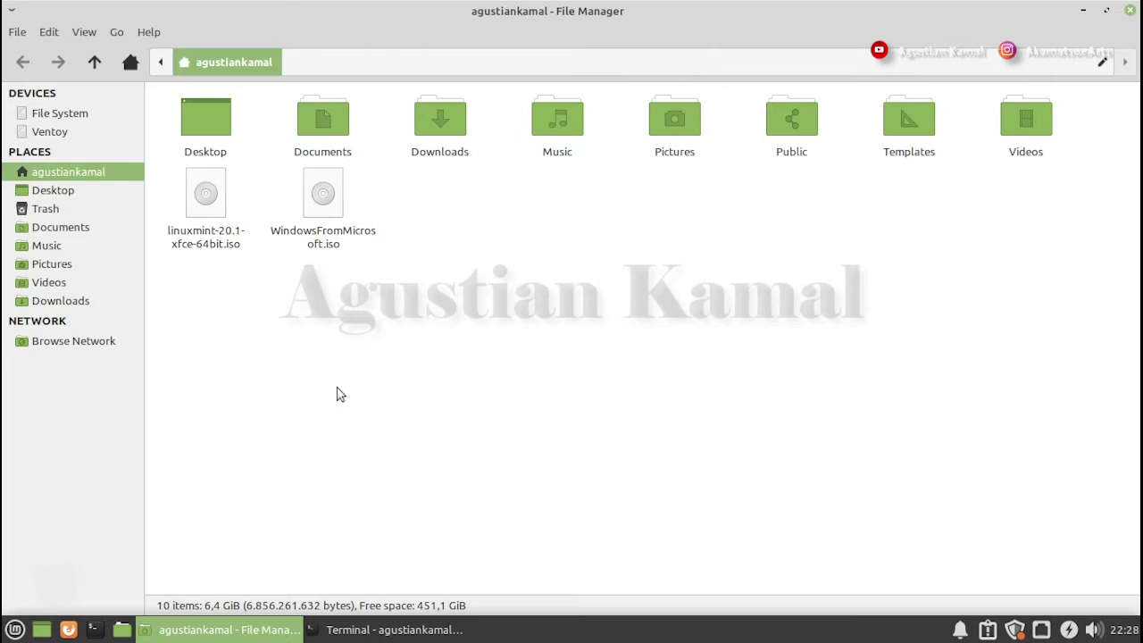
Check the Linux Mint and Windows ISO files on the Ventoy drive, and close the file manager
left_click(76, 137)
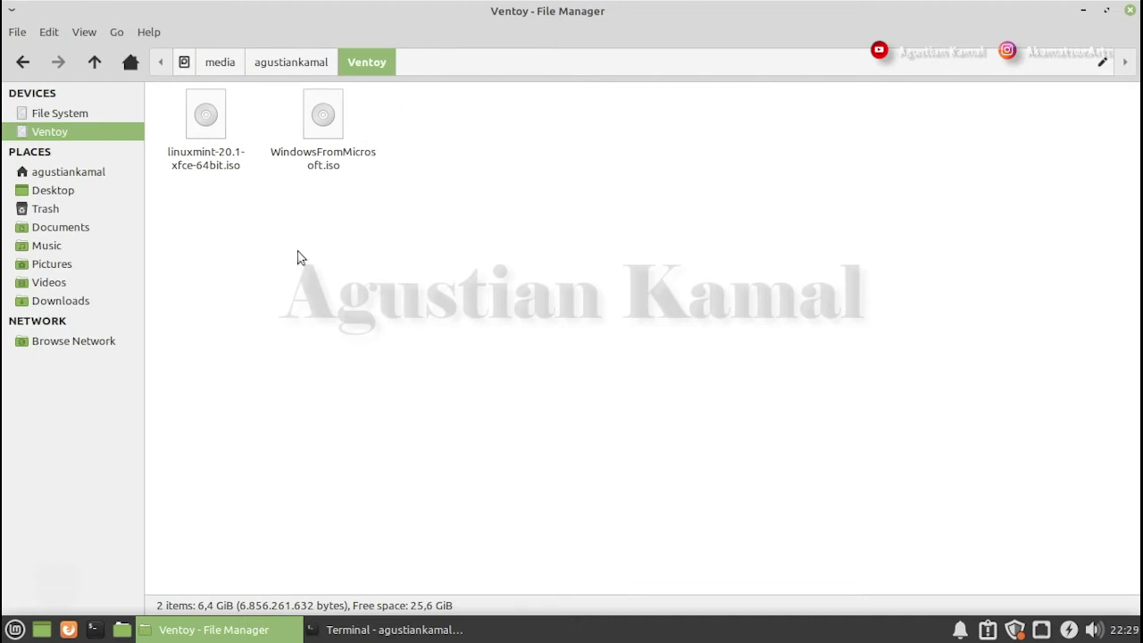
left_click(212, 159)
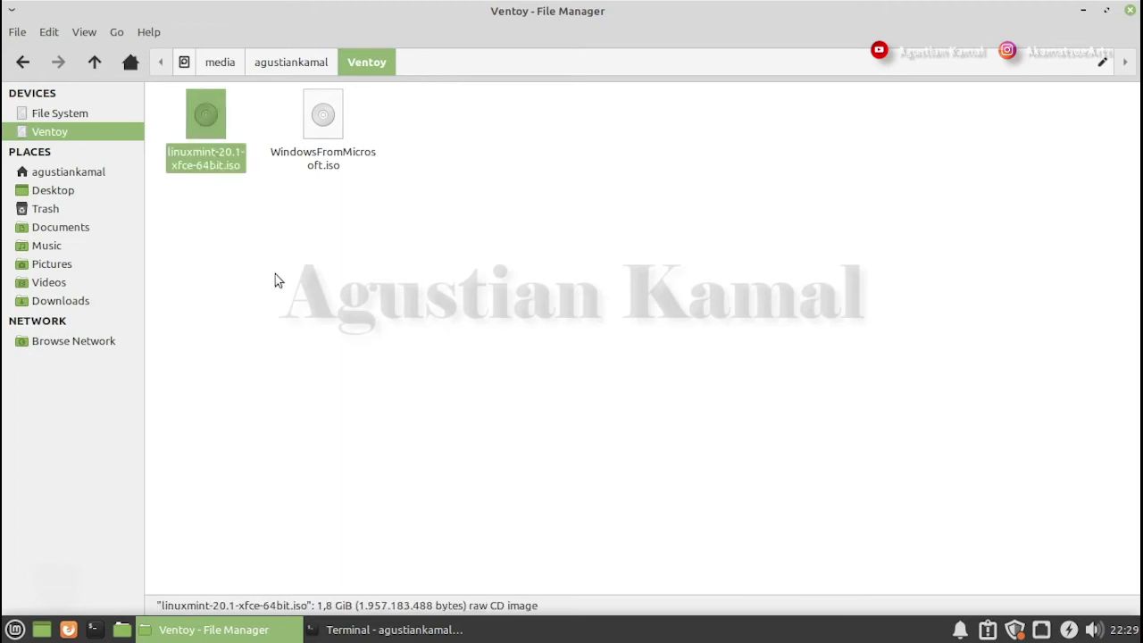
left_click(332, 161)
left_click(446, 262)
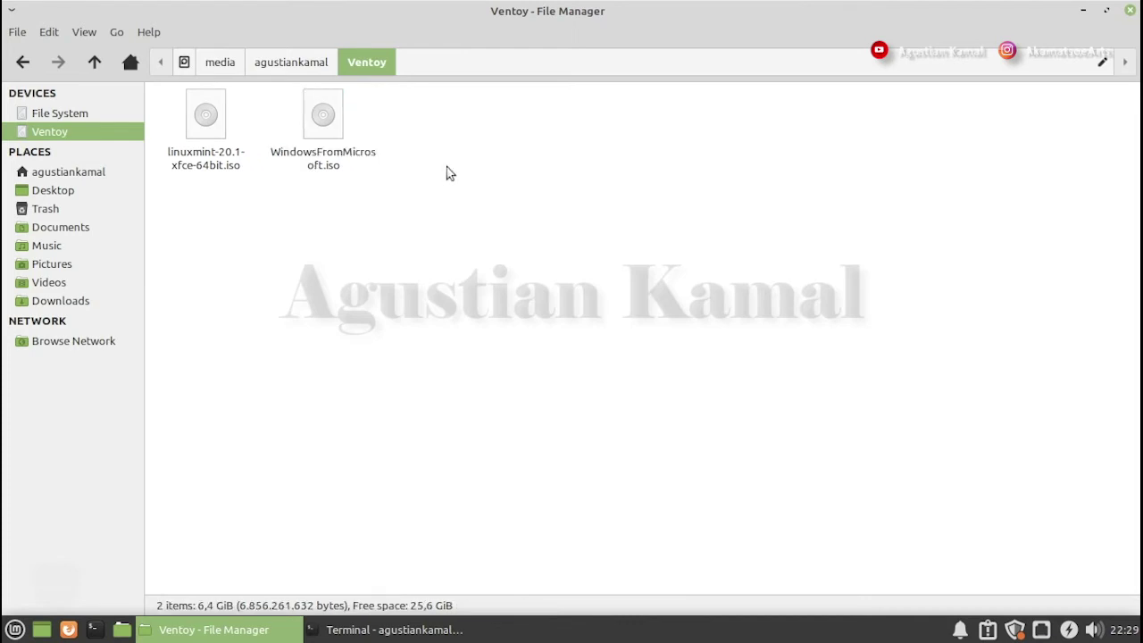
left_click_drag(452, 111, 225, 149)
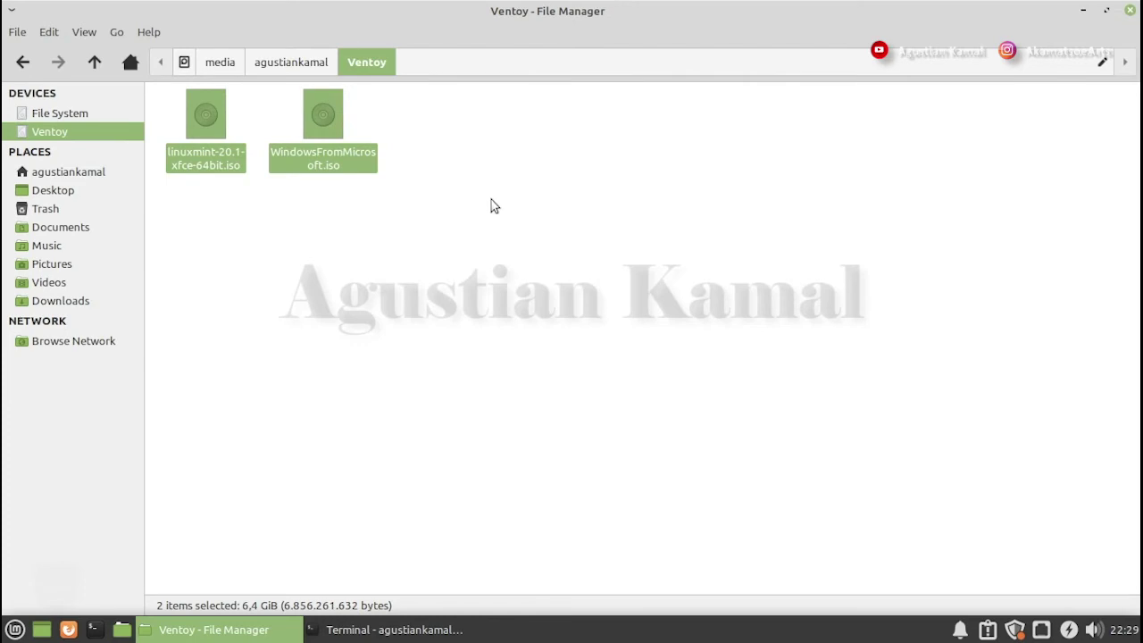
left_click(491, 205)
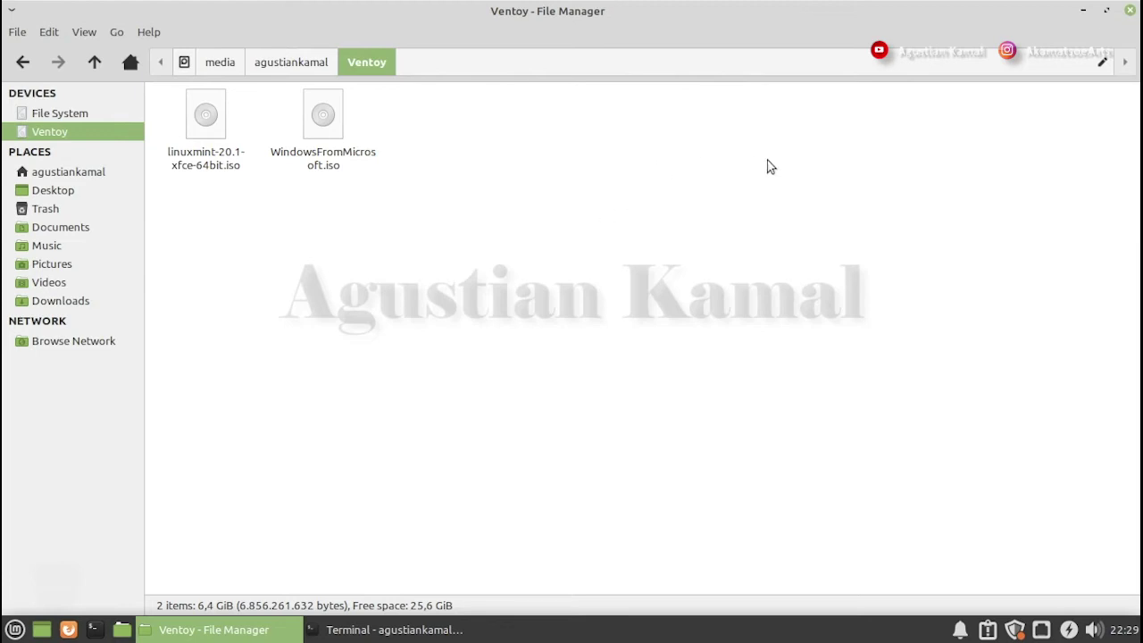
left_click(1130, 11)
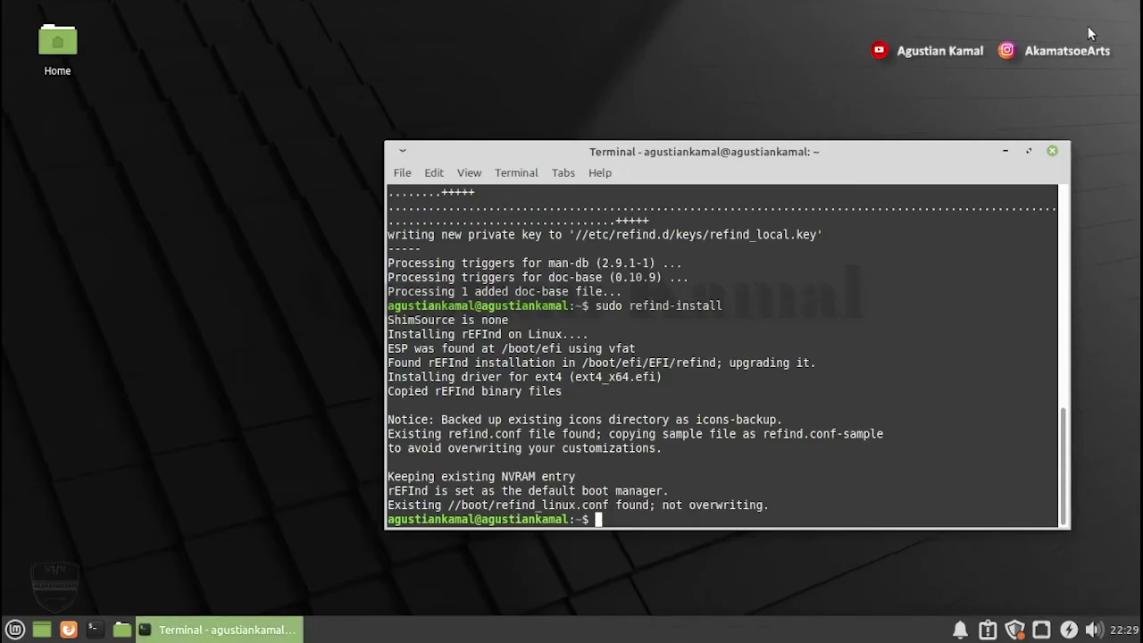
Close the terminal and restart the computer
left_click(1052, 153)
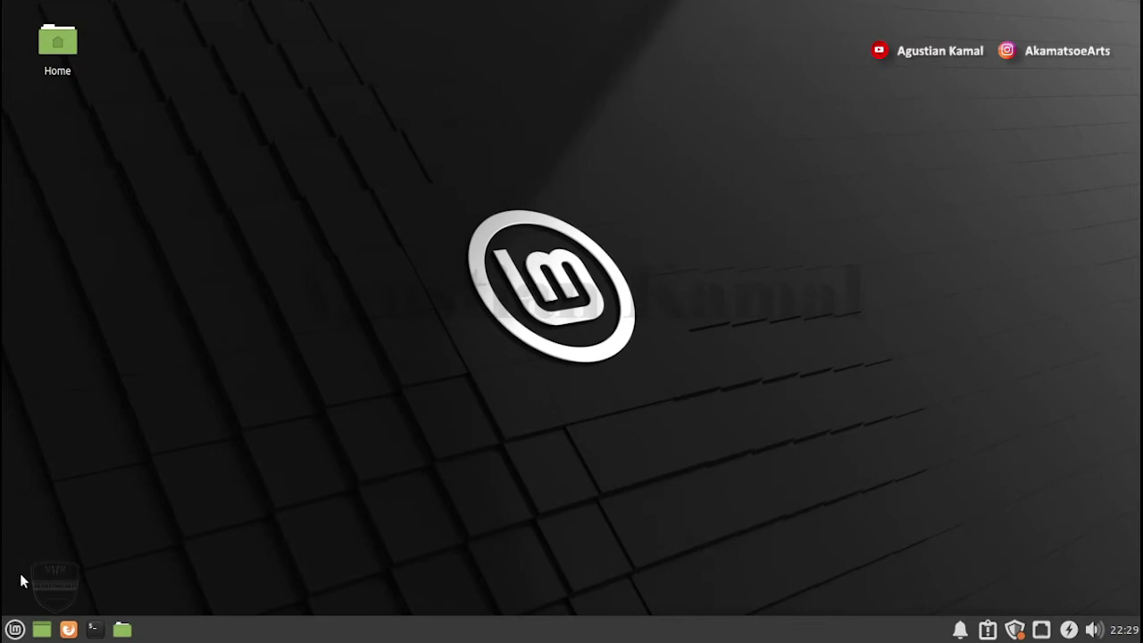
left_click(15, 632)
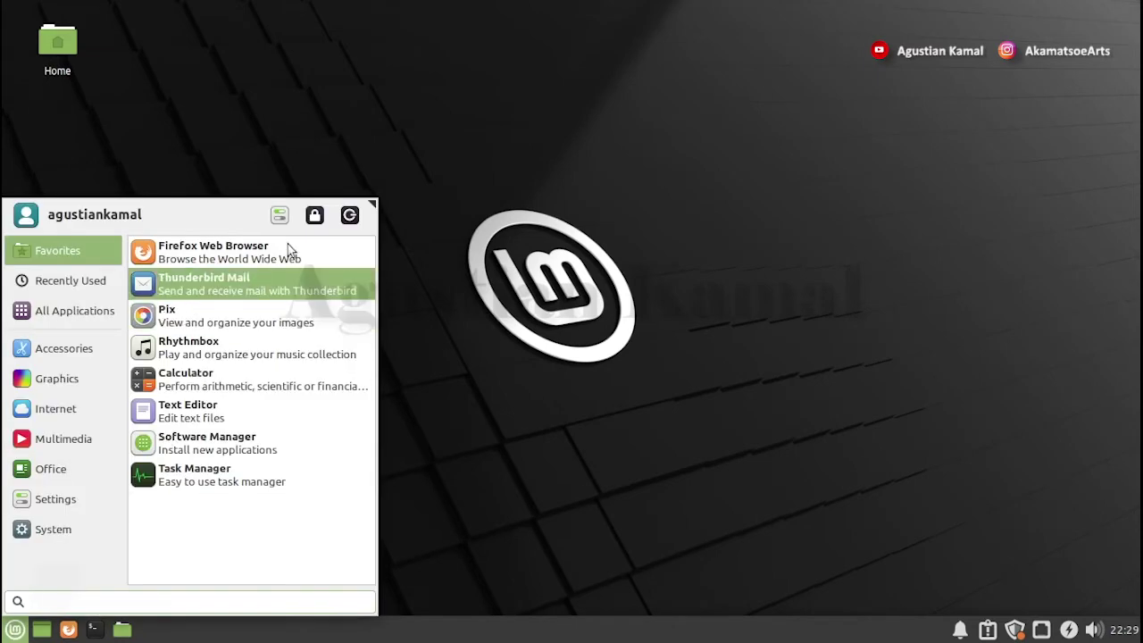
left_click(354, 215)
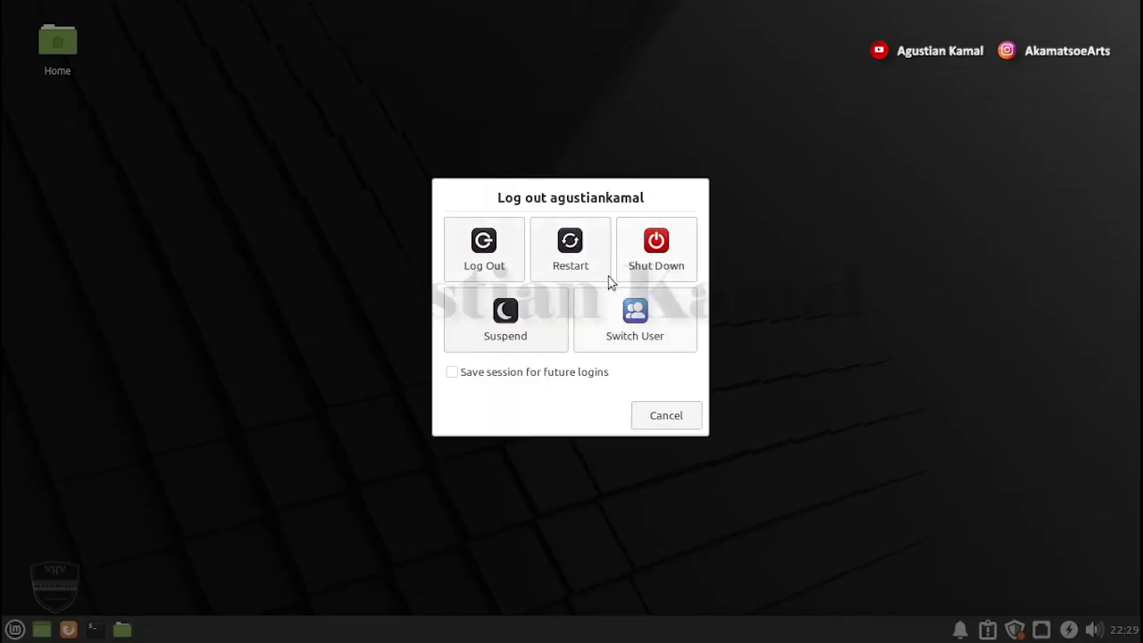
left_click(582, 256)
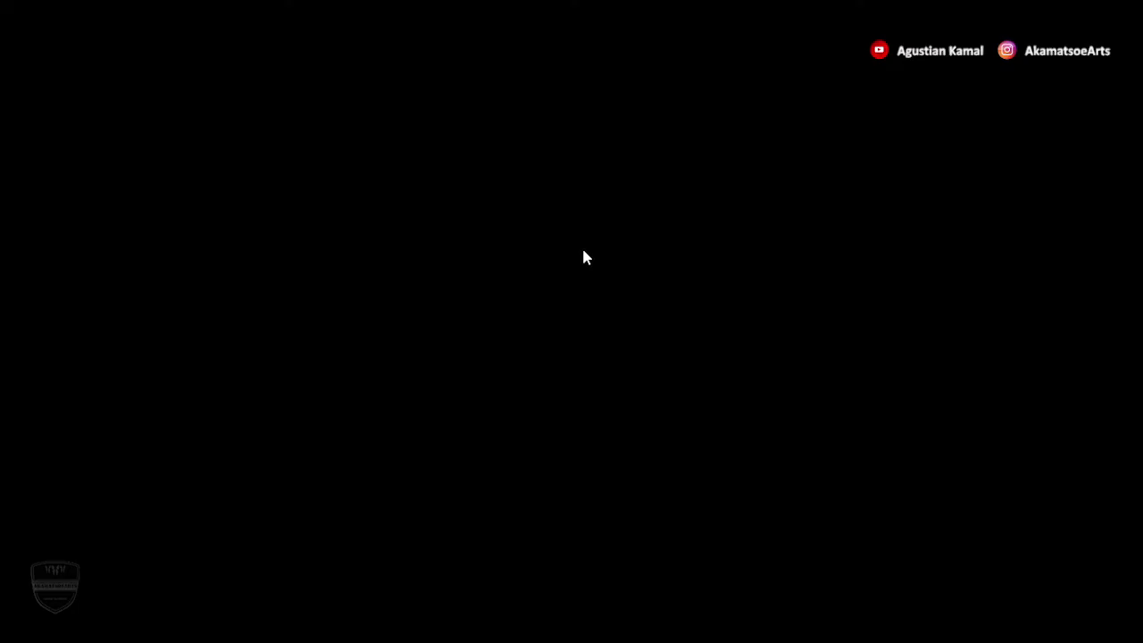
Look through the rEFInd boot entries and boot the fallback boot loader from VTOYEFI
key("Right")
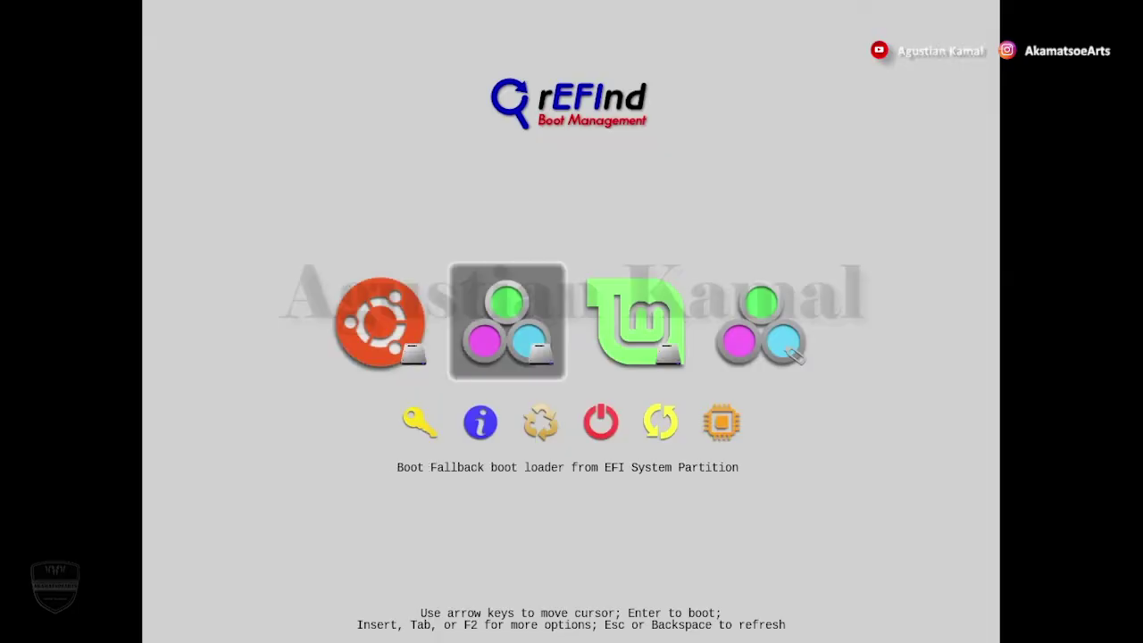
key("Right")
key("Right")
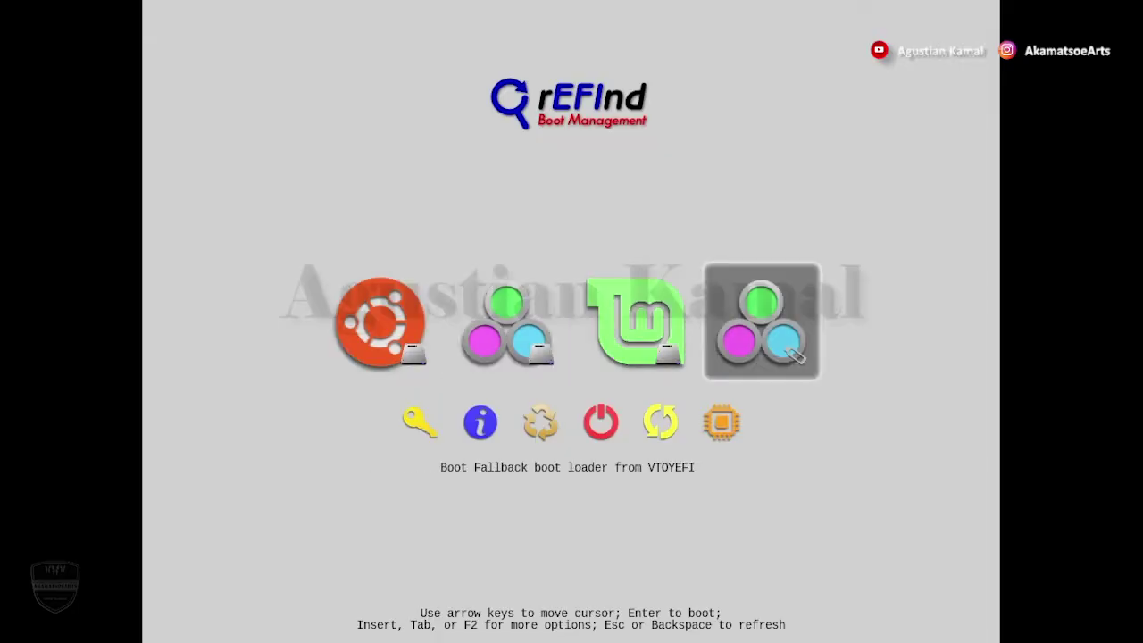
key("Left")
key("Left")
key("Left")
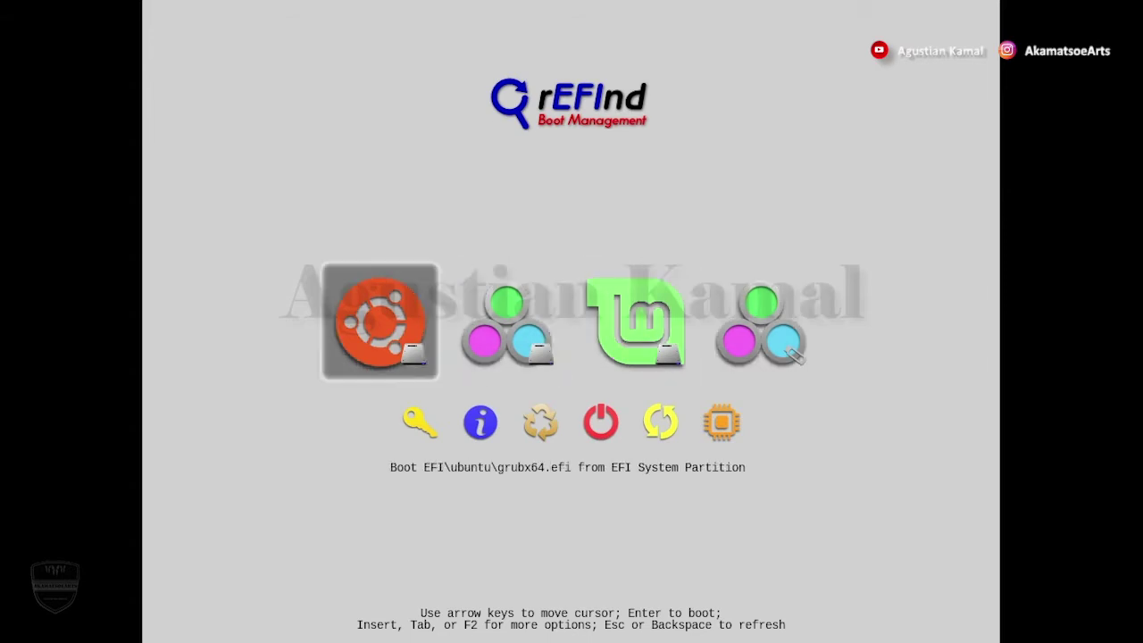
key("Right")
key("Right")
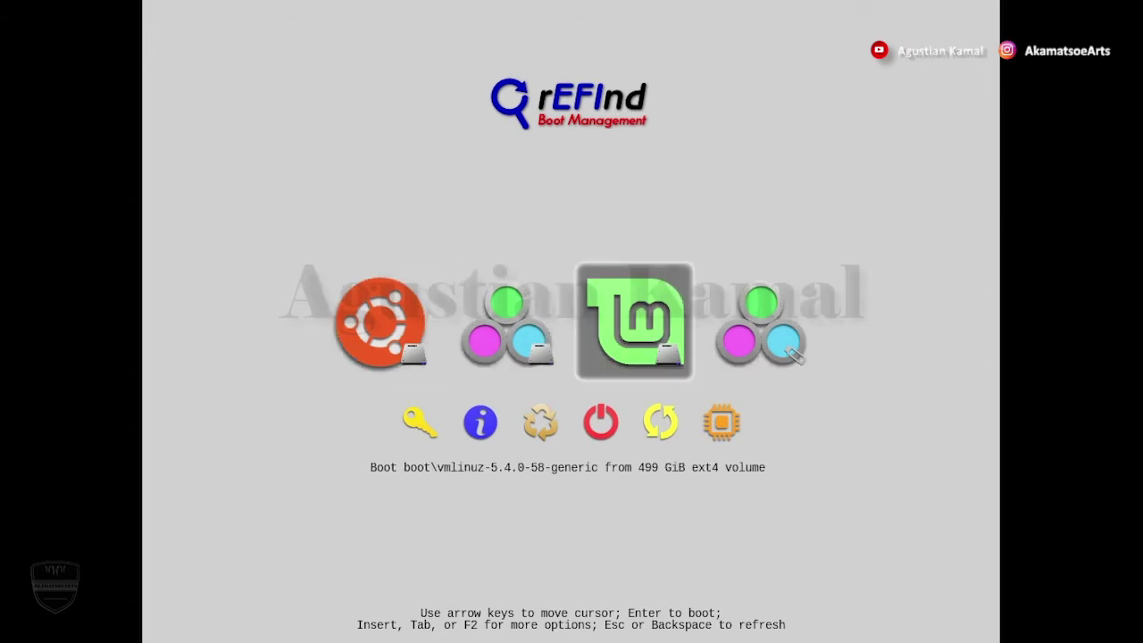
key("Right")
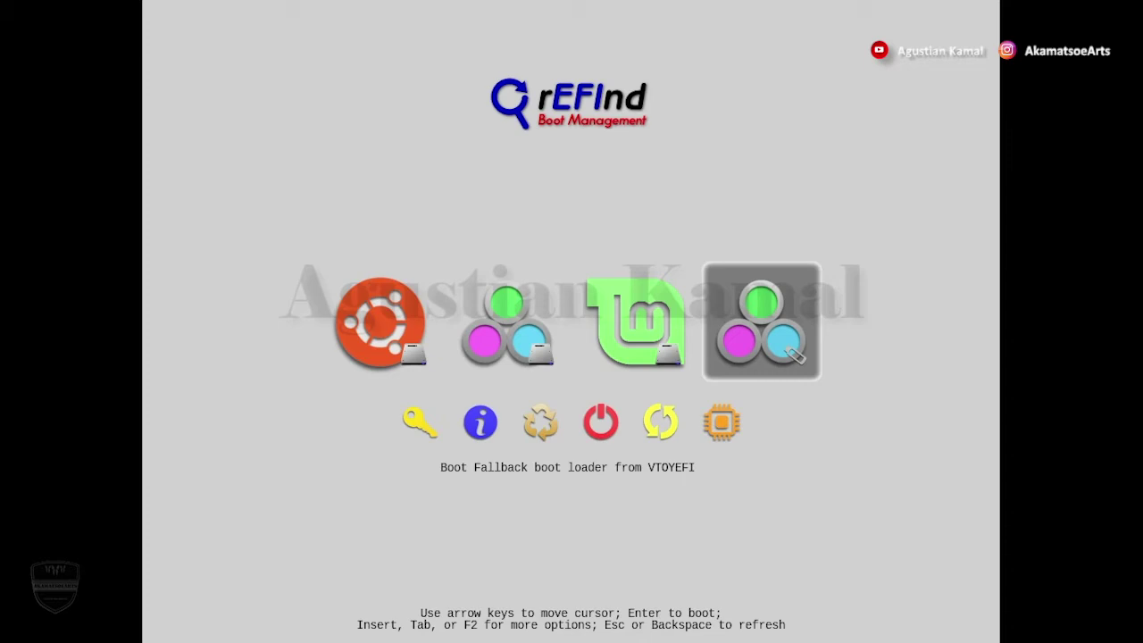
key("Return")
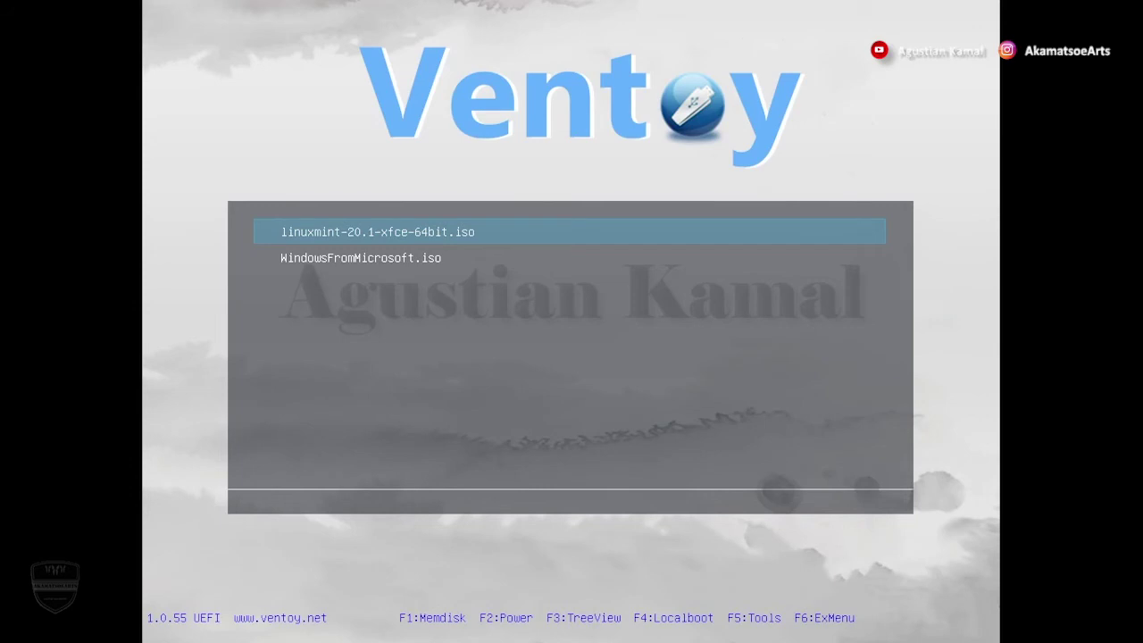
Boot linuxmint-20.1-xfce-64bit.iso from the Ventoy list with the entry Start Linux Mint 20.1 Xfce 64-bit
key("Down")
key("Up")
key("Down")
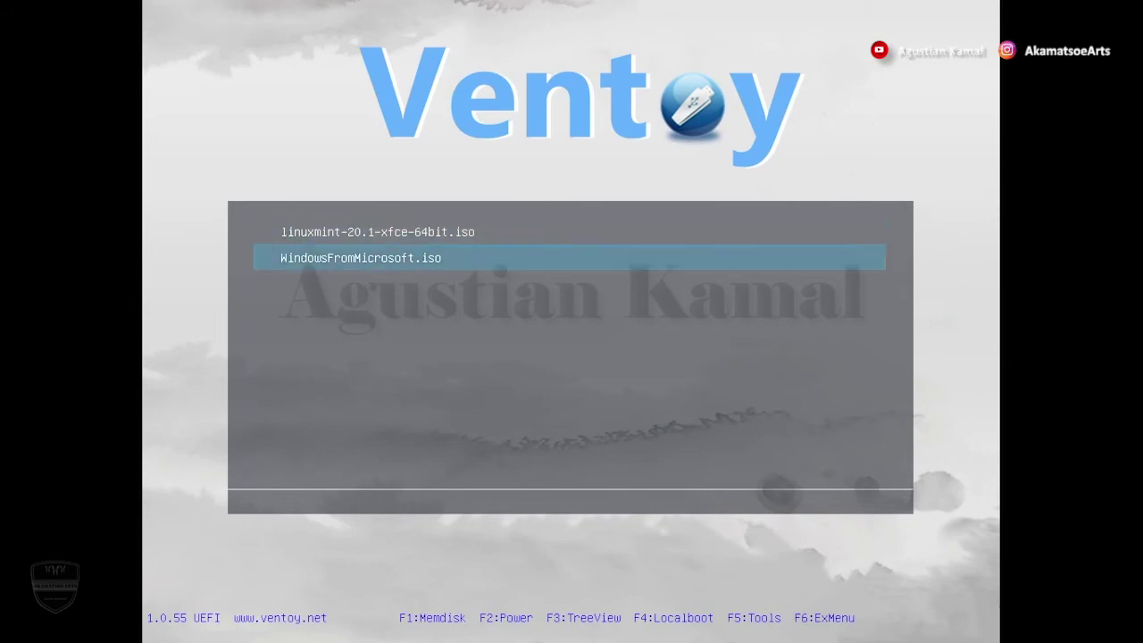
key("Up")
key("Down")
key("Up")
key("Down")
key("Up")
key("Down")
key("Up")
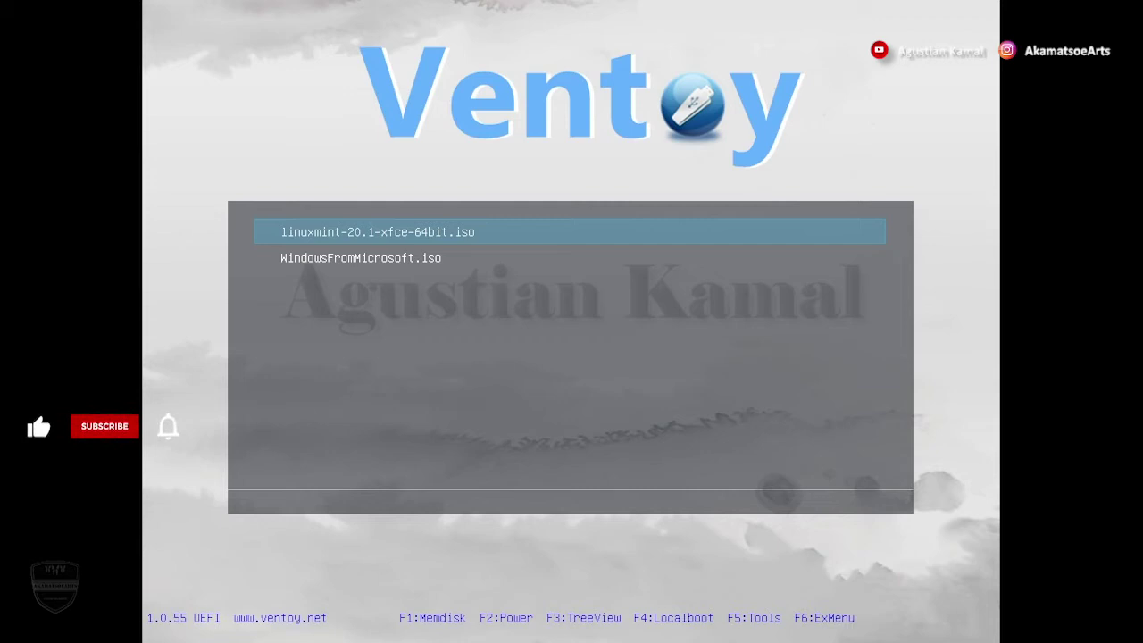
key("Return")
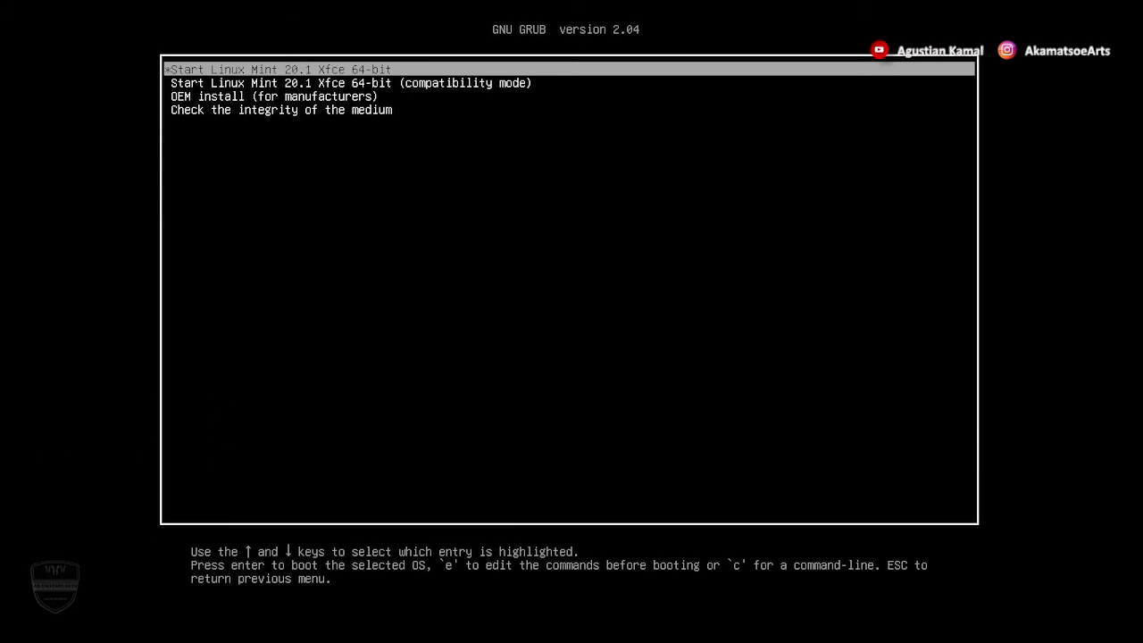
key("Return")
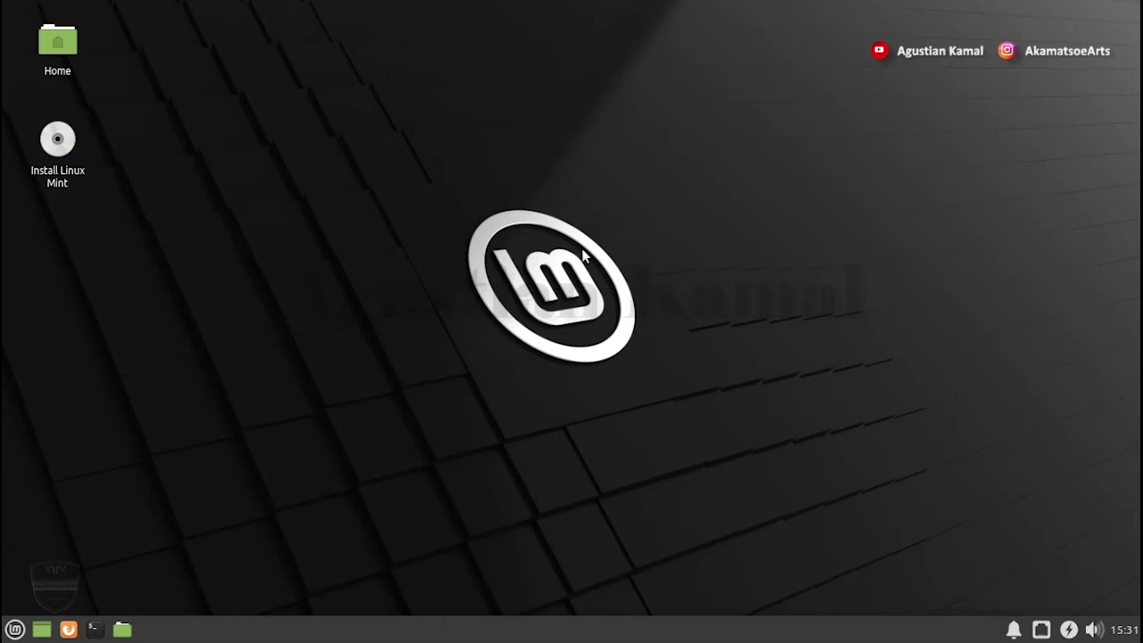
Open GParted in the live session, move its window to mid-screen, and choose the 500 GiB /dev/sda disk
left_click(15, 629)
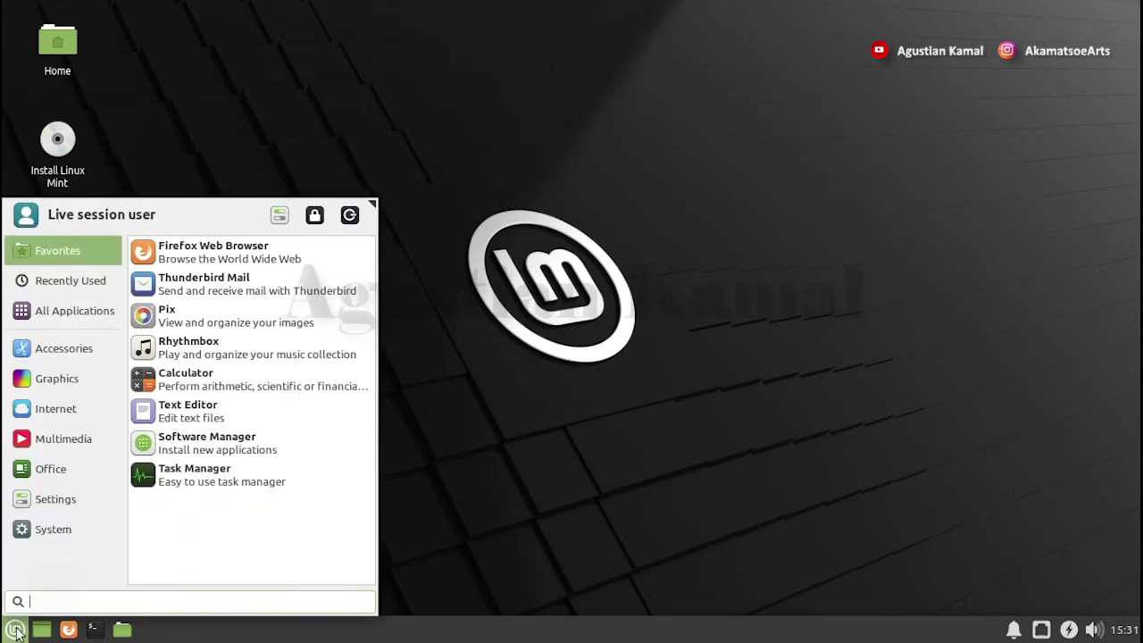
left_click(86, 438)
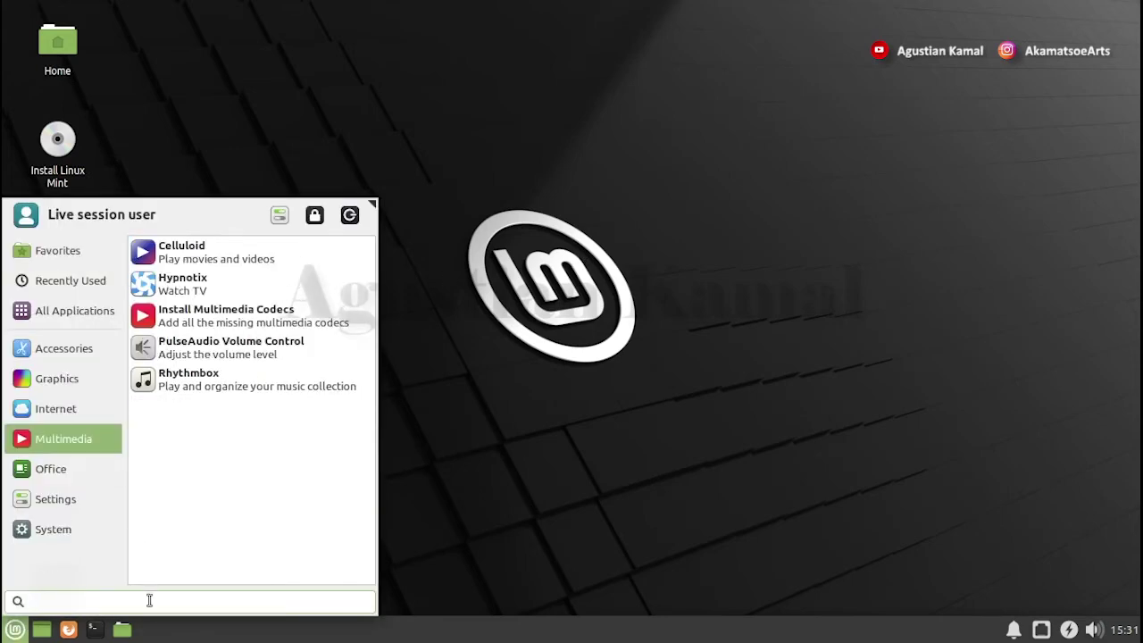
type("gparte")
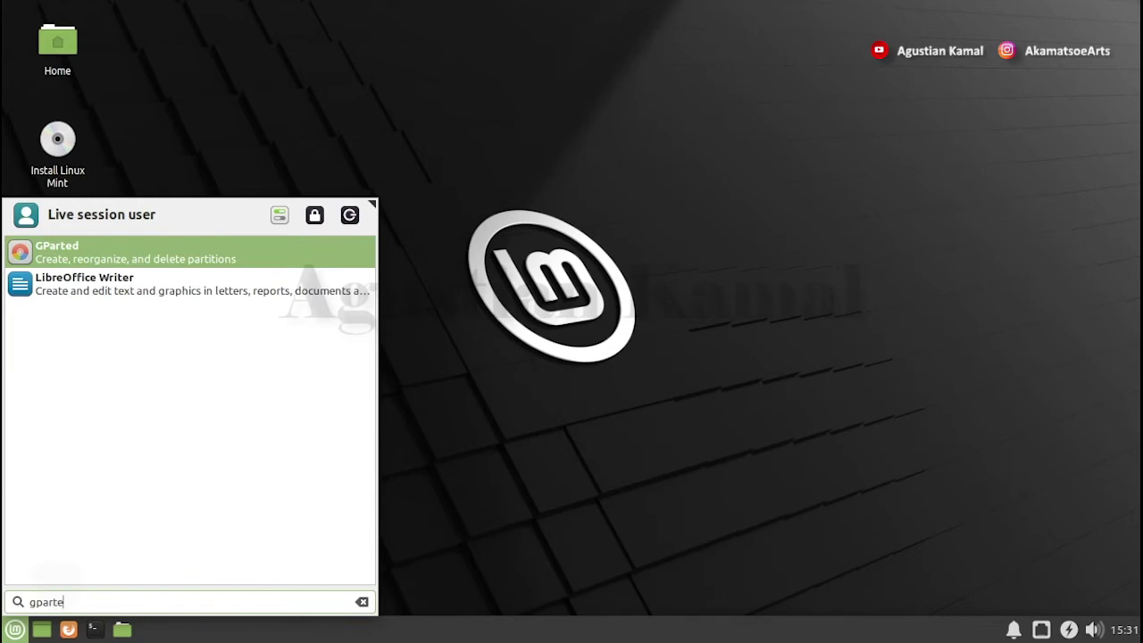
left_click(78, 258)
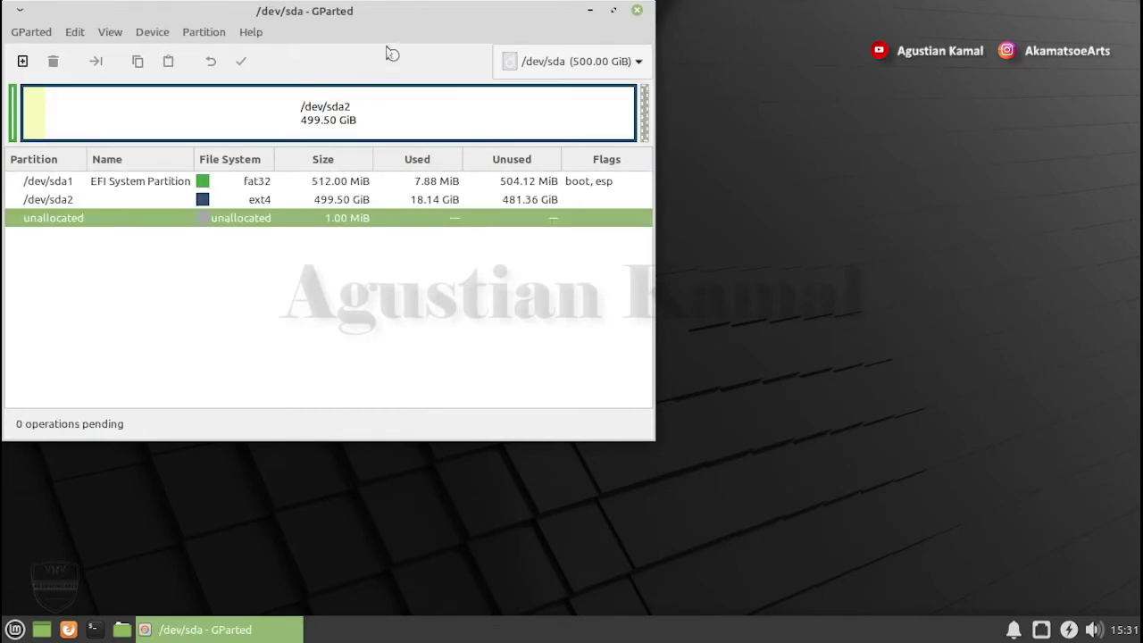
left_click_drag(399, 16, 704, 86)
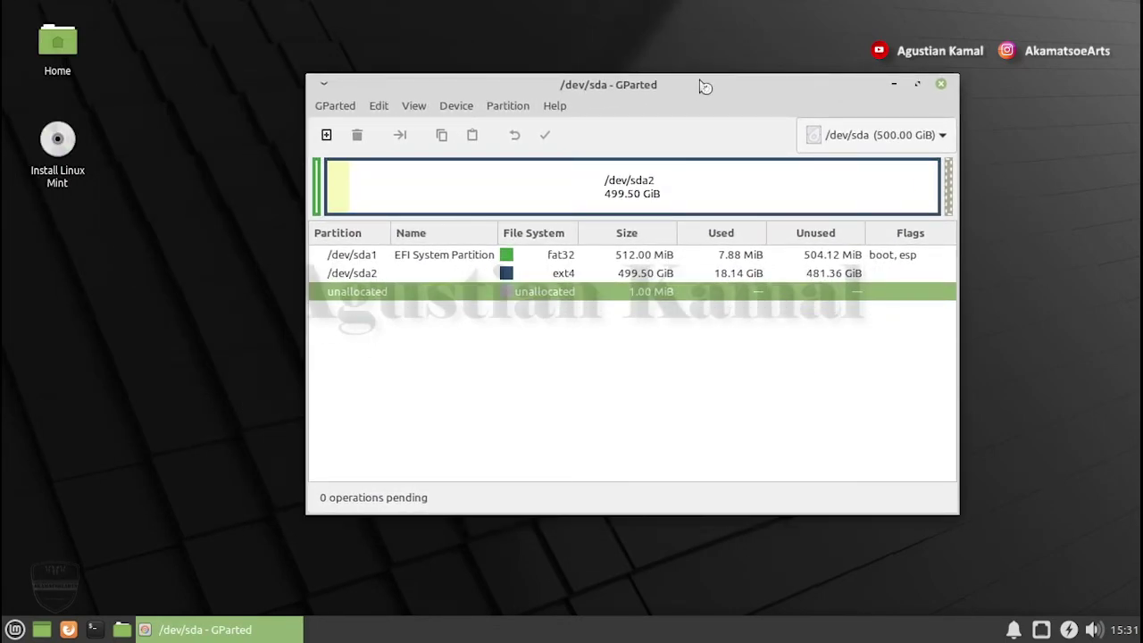
left_click(879, 138)
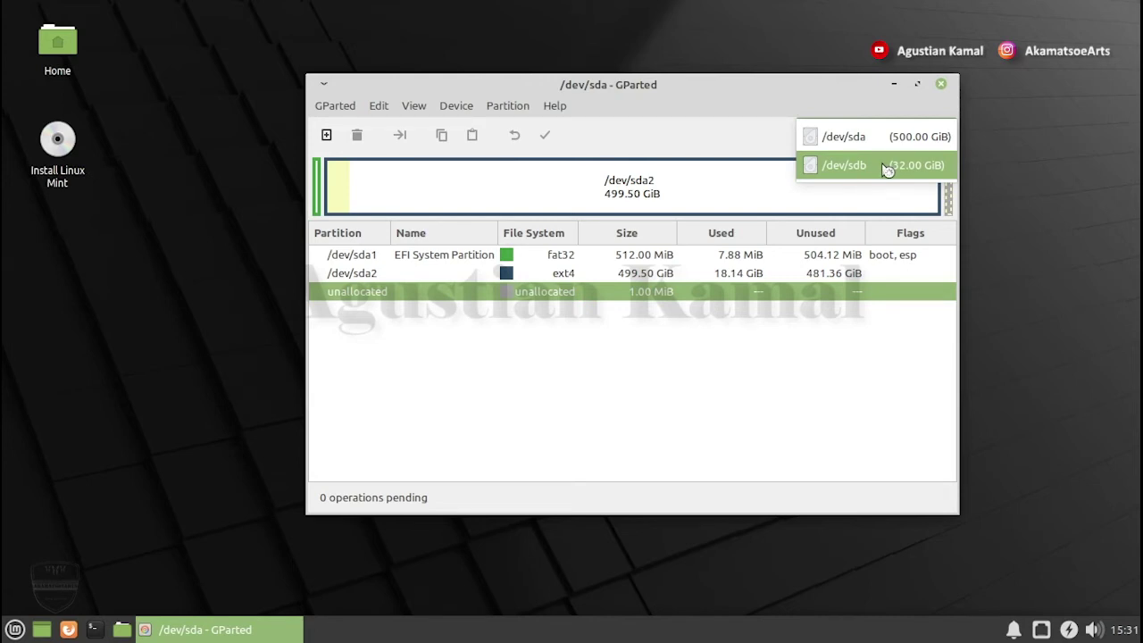
left_click(890, 139)
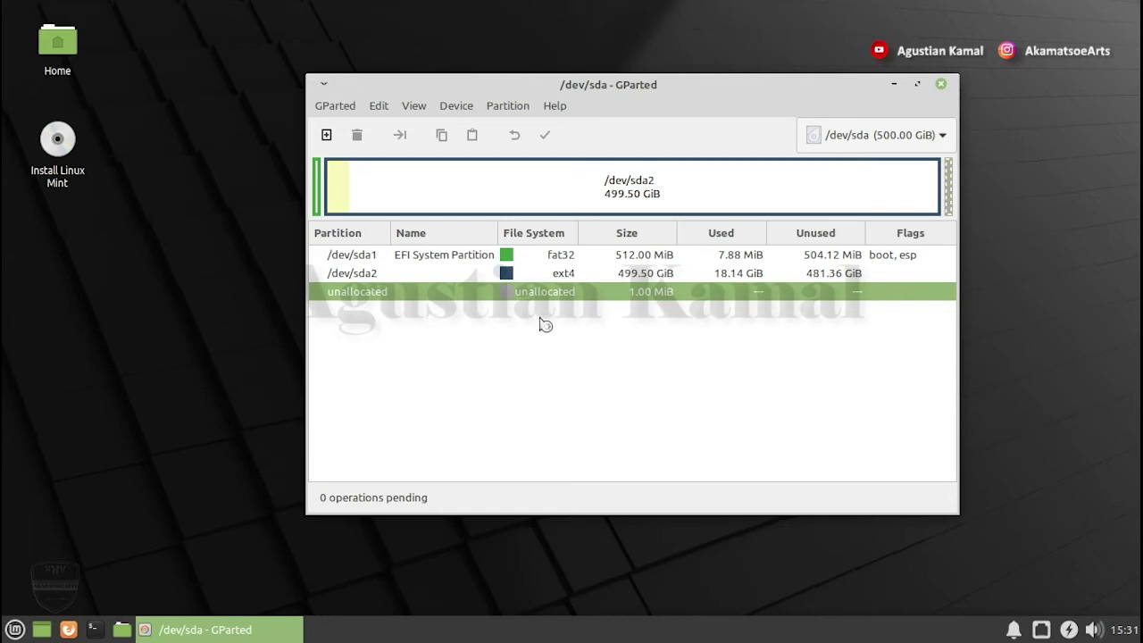
Shrink the ext4 partition /dev/sda2 so that 102400 MiB of free space follows it, with 0 MiB preceding
left_click(480, 279)
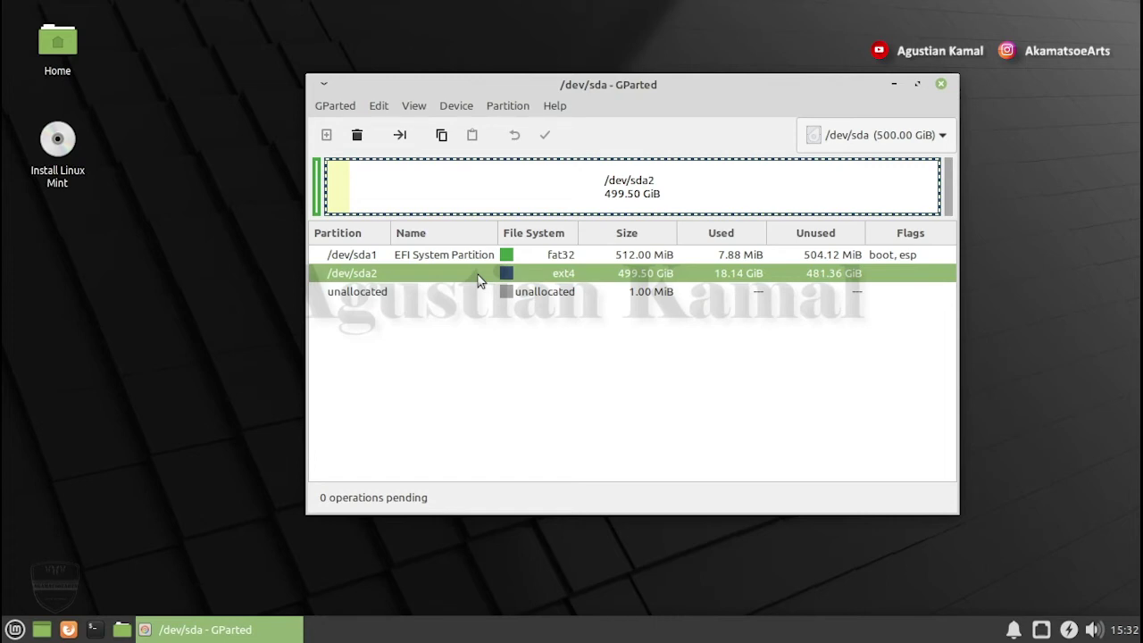
right_click(480, 279)
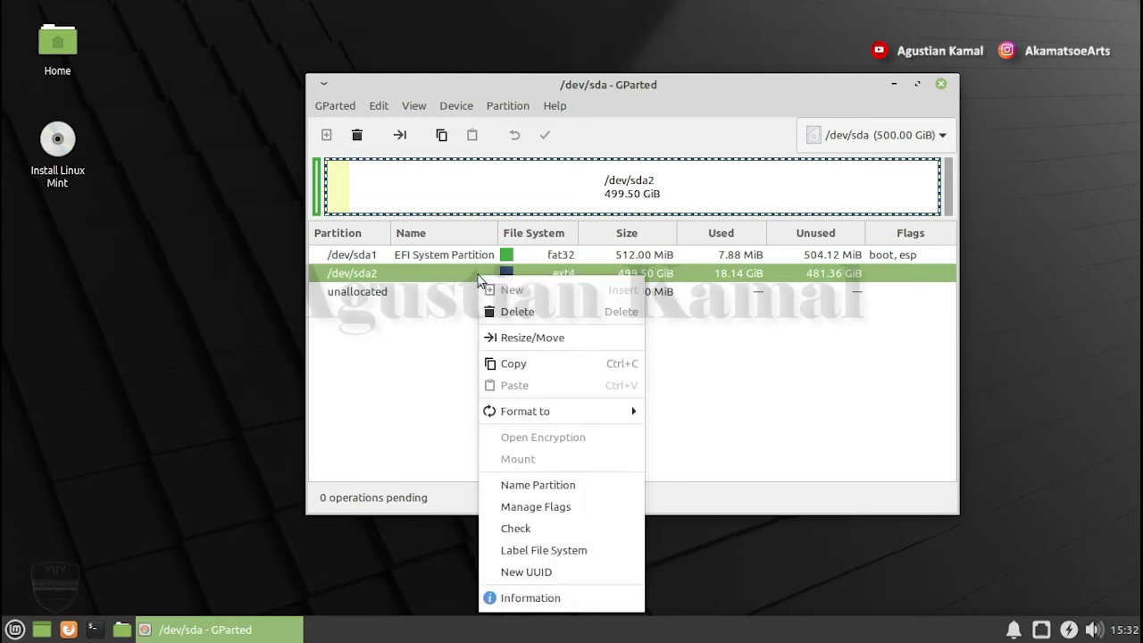
left_click(564, 344)
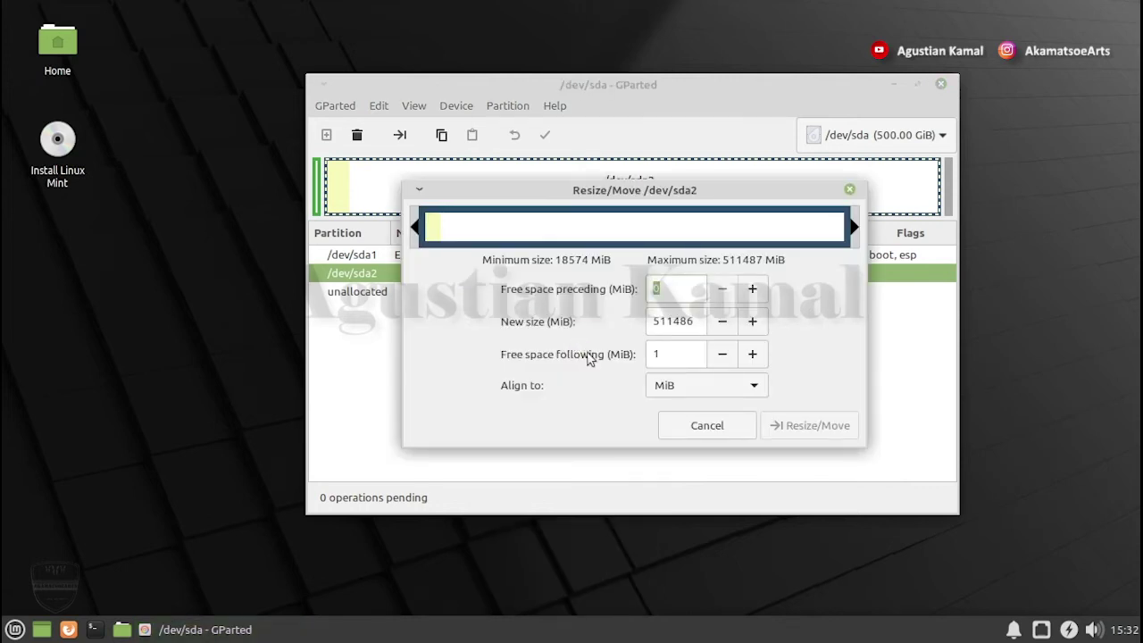
left_click(665, 355)
type("02400")
left_click(684, 288)
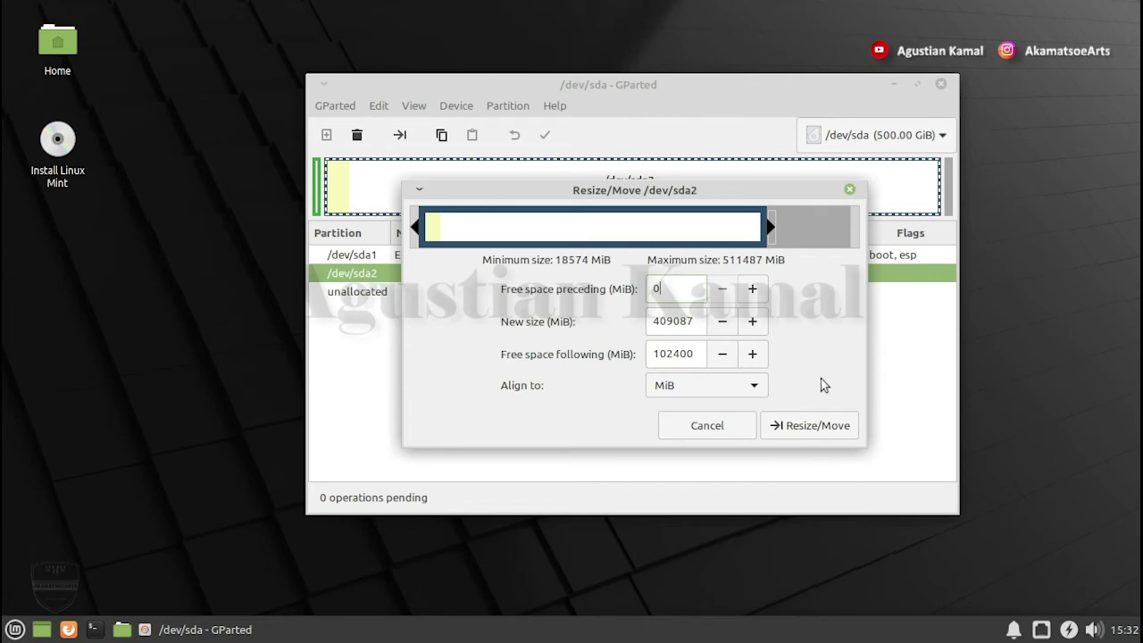
left_click(817, 425)
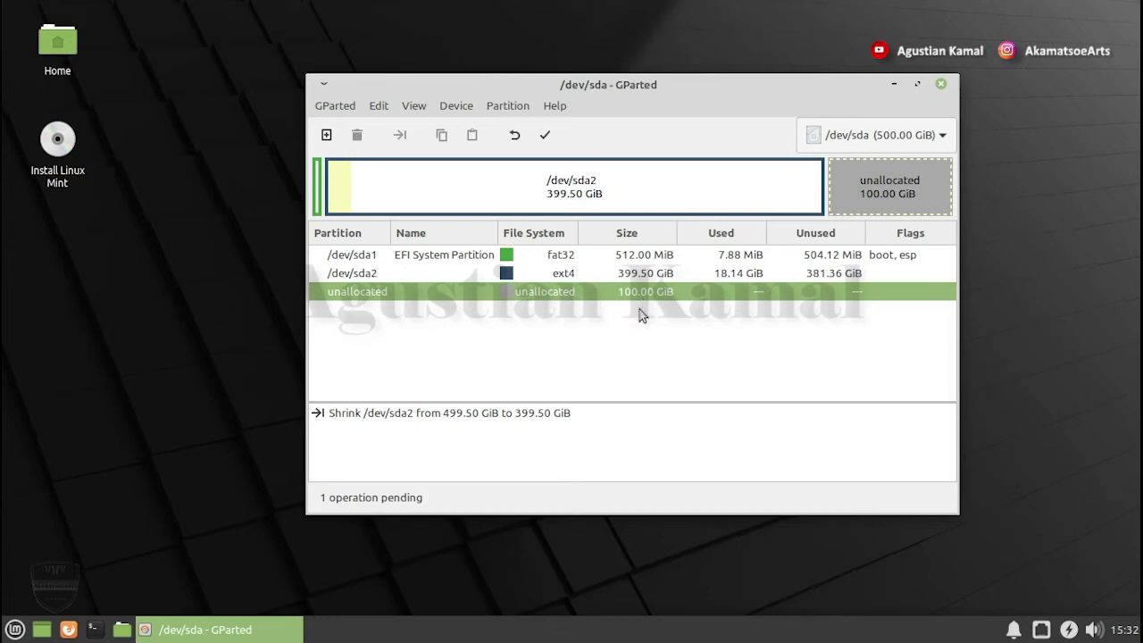
Apply the pending shrink of /dev/sda2 to the disk and dismiss the finished operations report
left_click(546, 135)
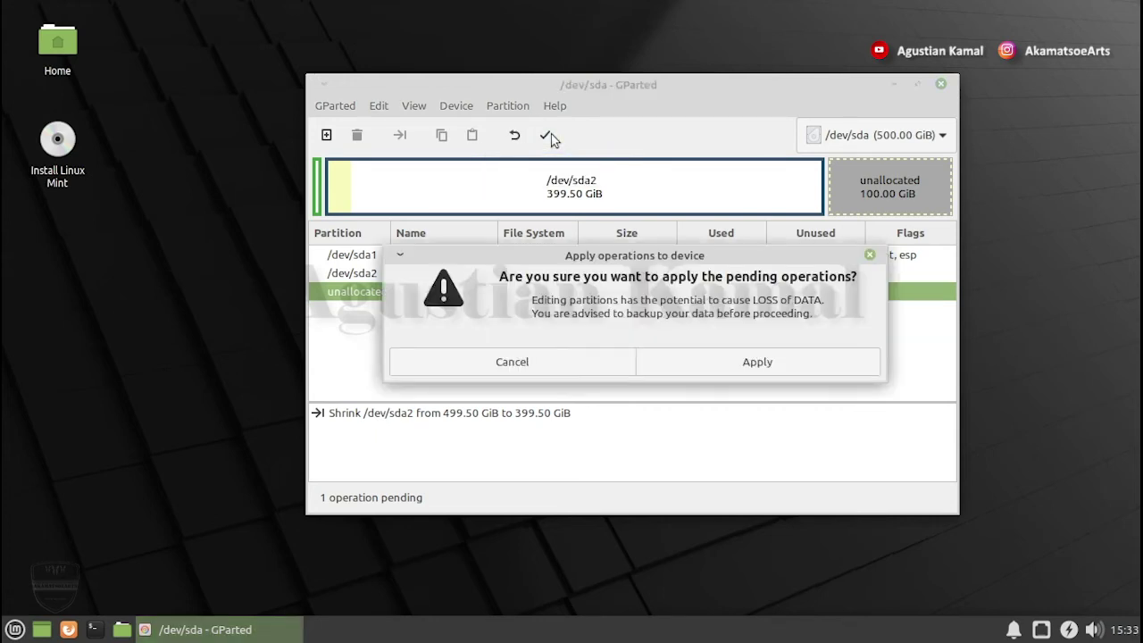
left_click(759, 362)
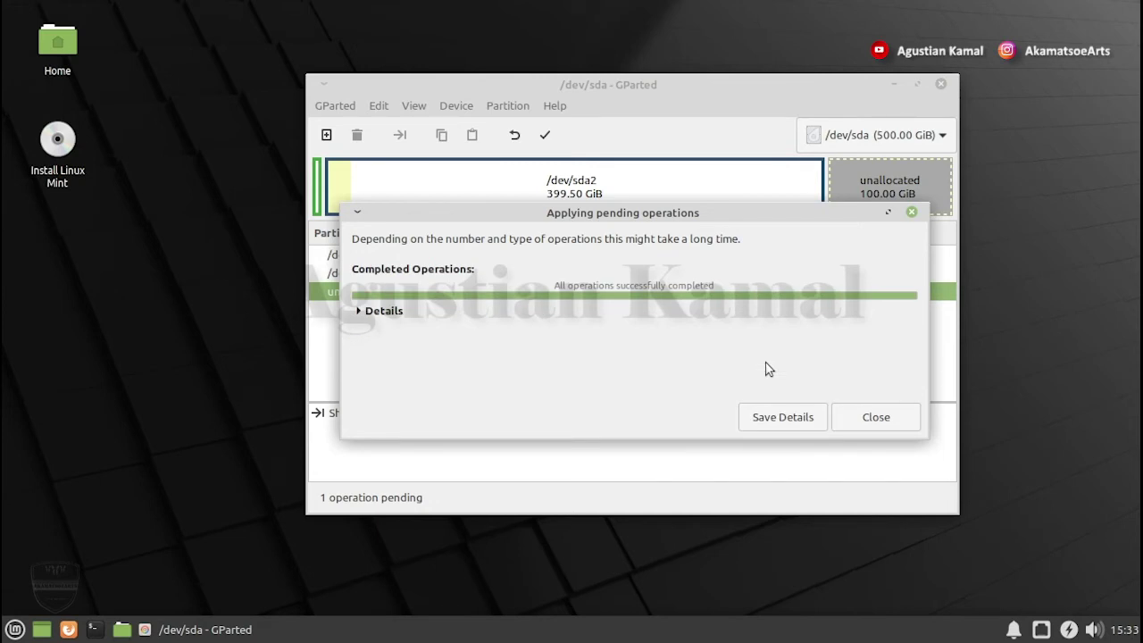
left_click(868, 417)
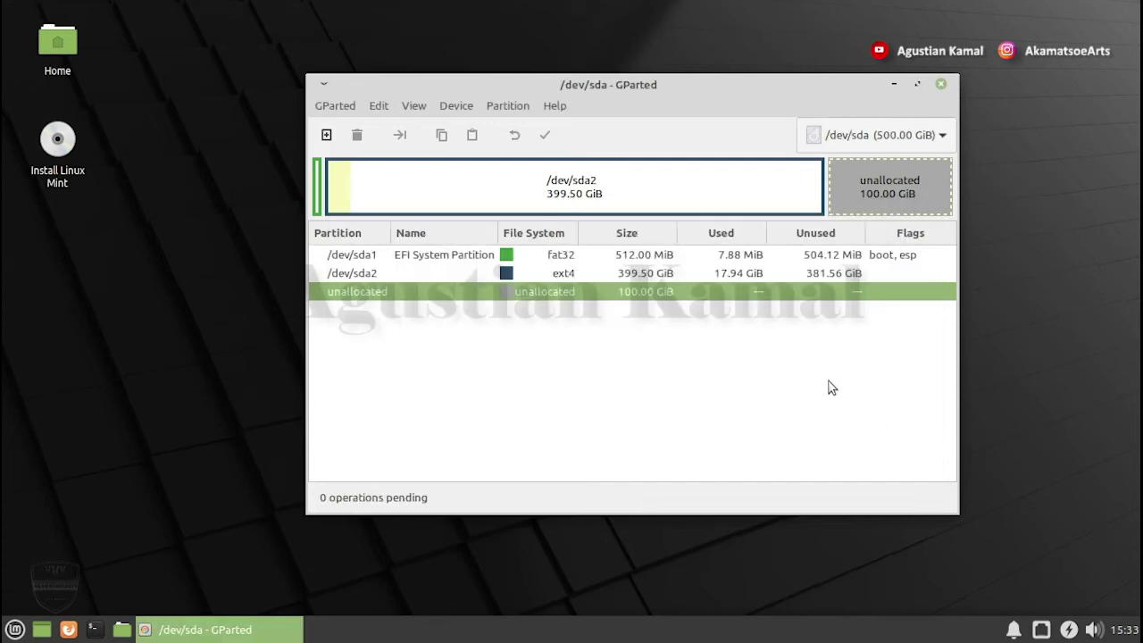
Close GParted and restart the computer from the live session
left_click(941, 85)
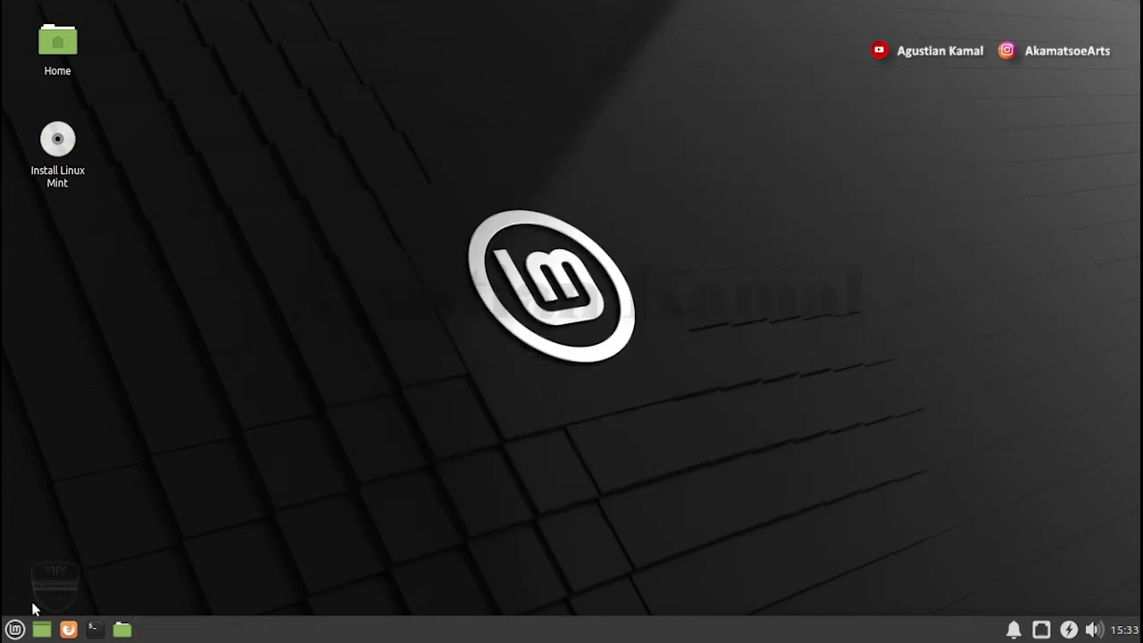
left_click(14, 629)
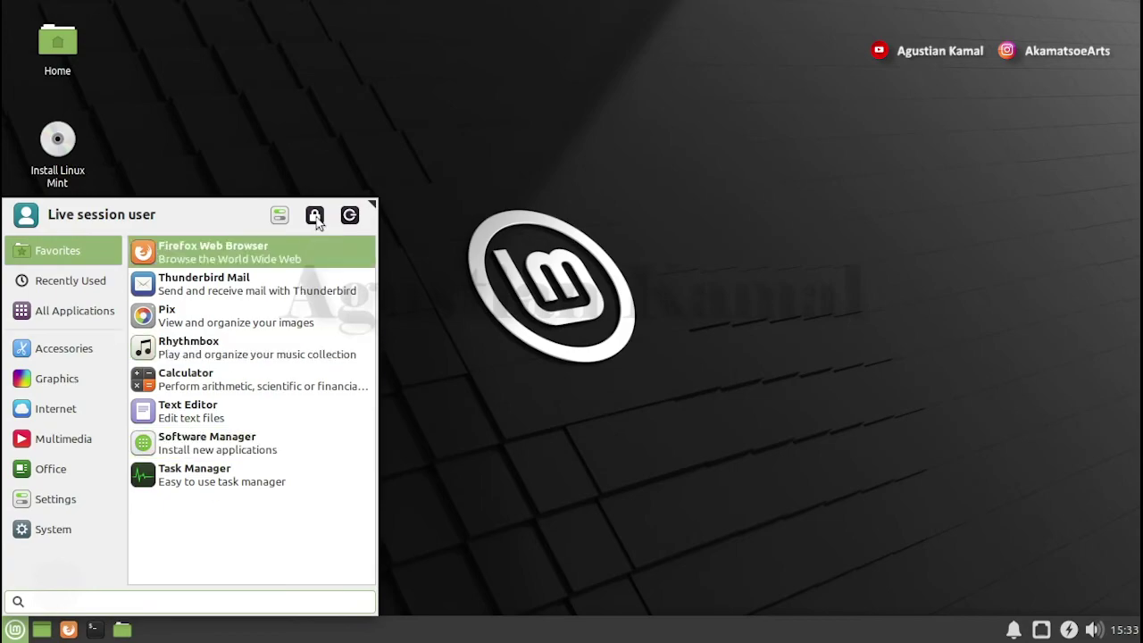
left_click(348, 213)
left_click(540, 261)
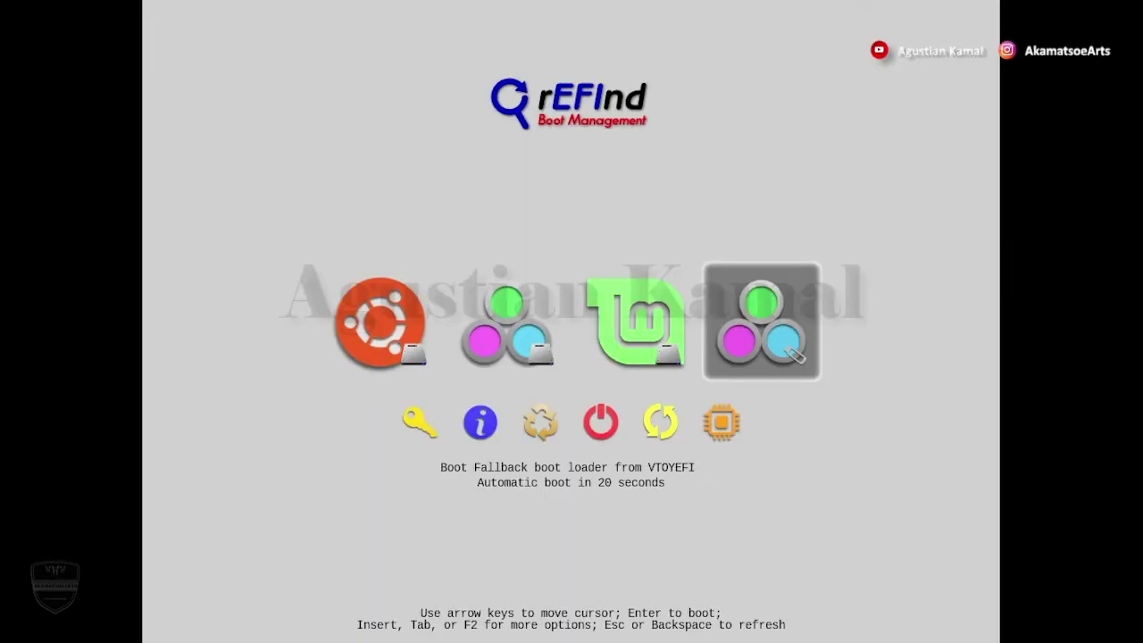
Boot the fallback boot loader from VTOYEFI in the rEFInd boot manager
key("Left")
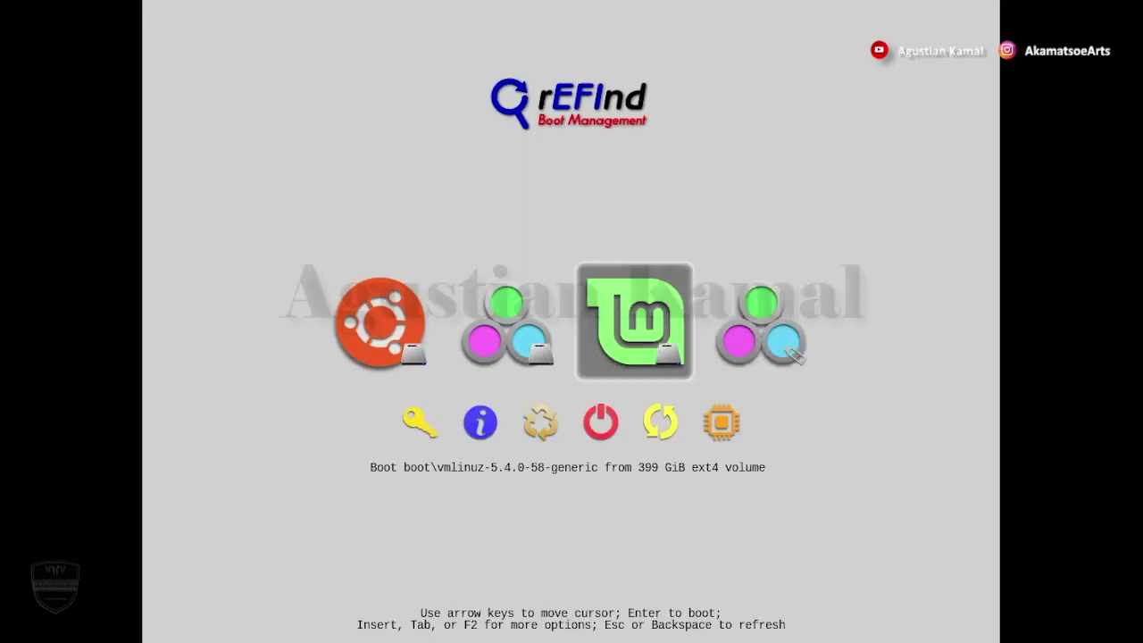
key("Right")
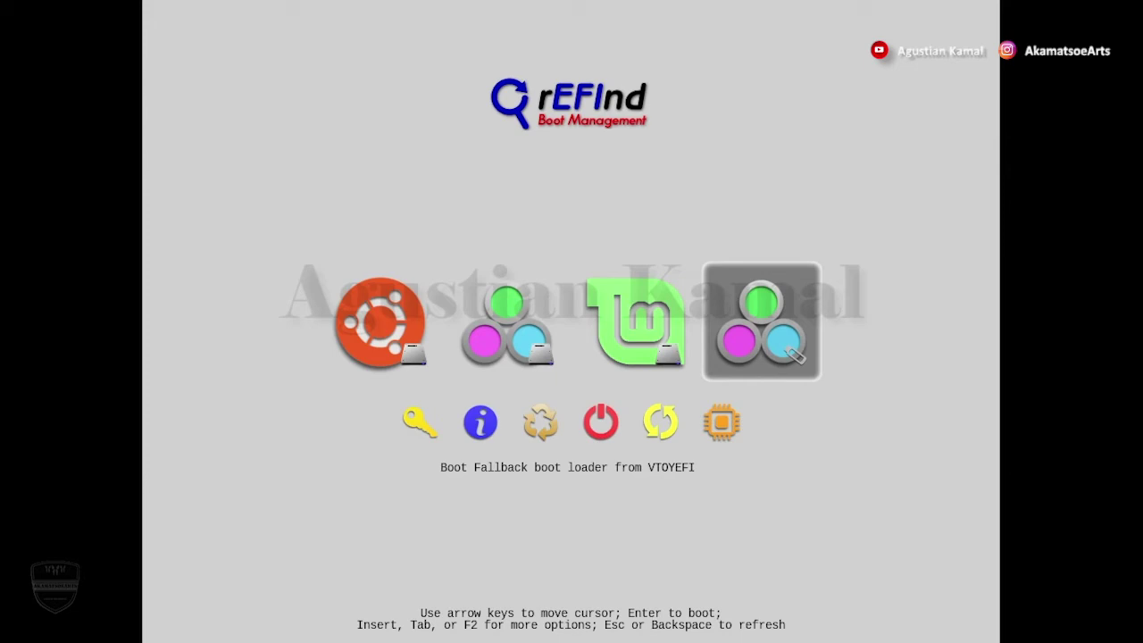
key("Return")
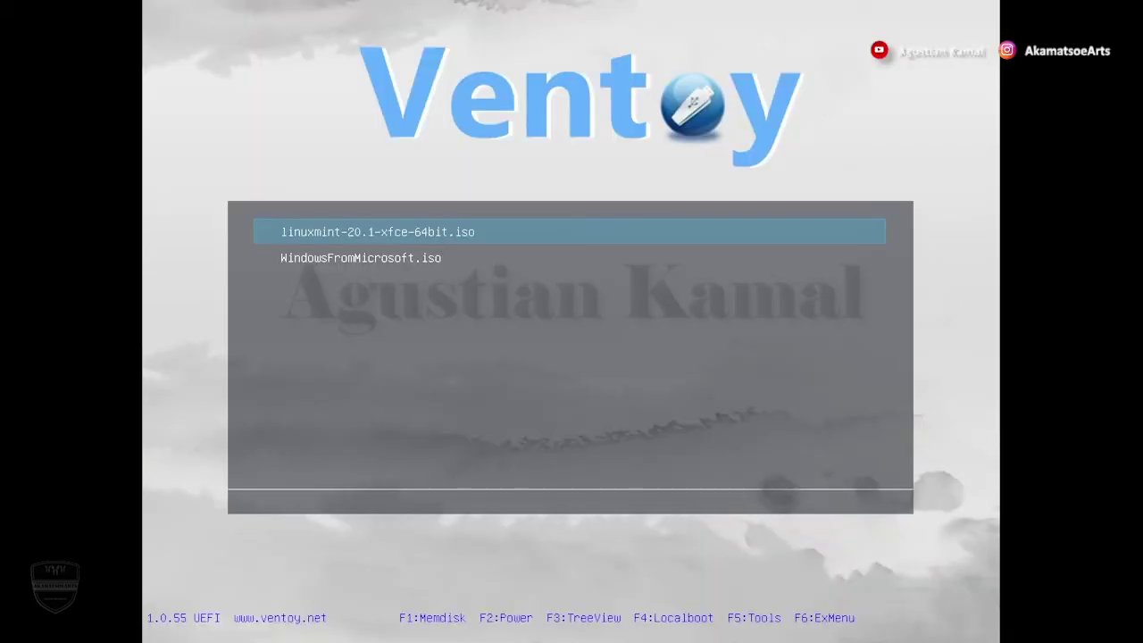
Boot WindowsFromMicrosoft.iso from the Ventoy image list
key("Down")
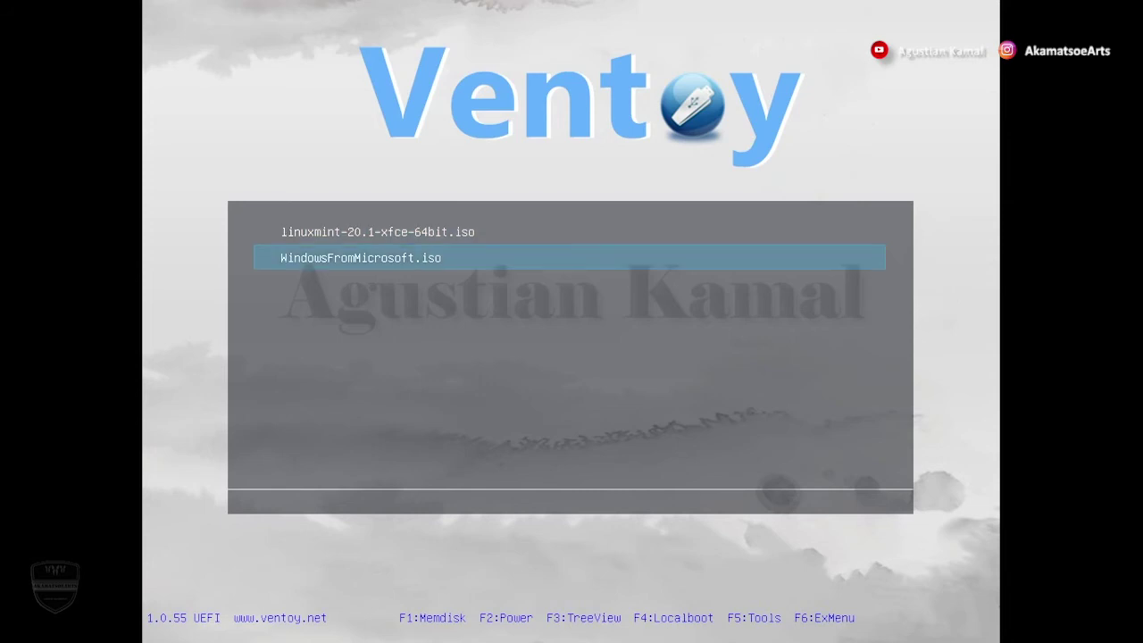
key("Up")
key("Down")
key("Up")
key("Down")
key("Return")
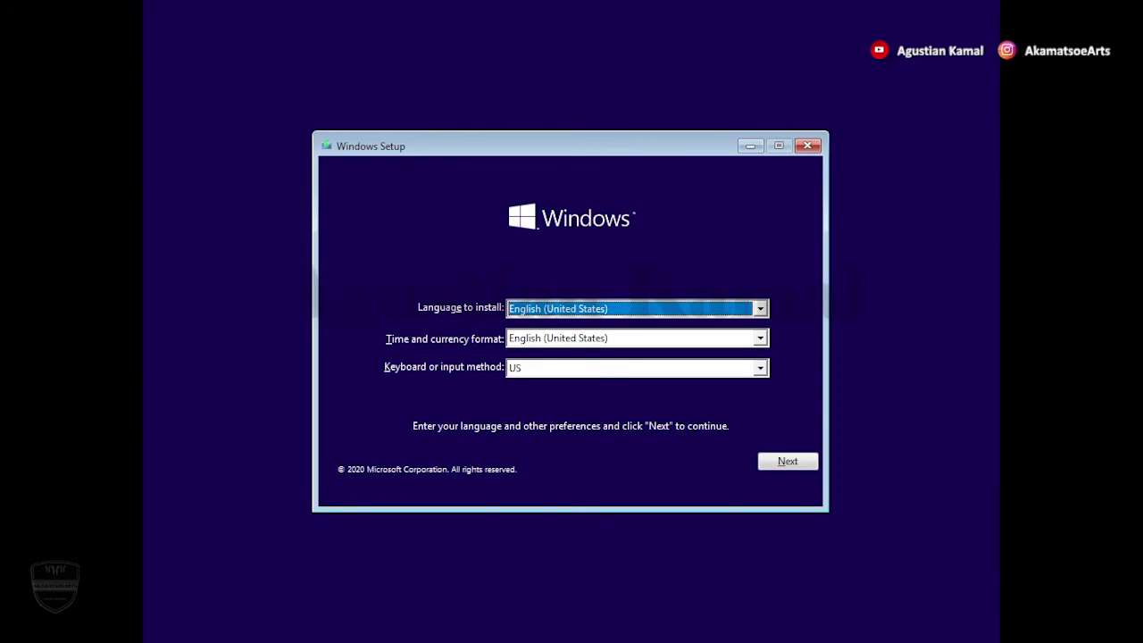
Start the Windows installation in English (United States) without a product key, choosing the Windows 10 Pro edition
left_click(806, 472)
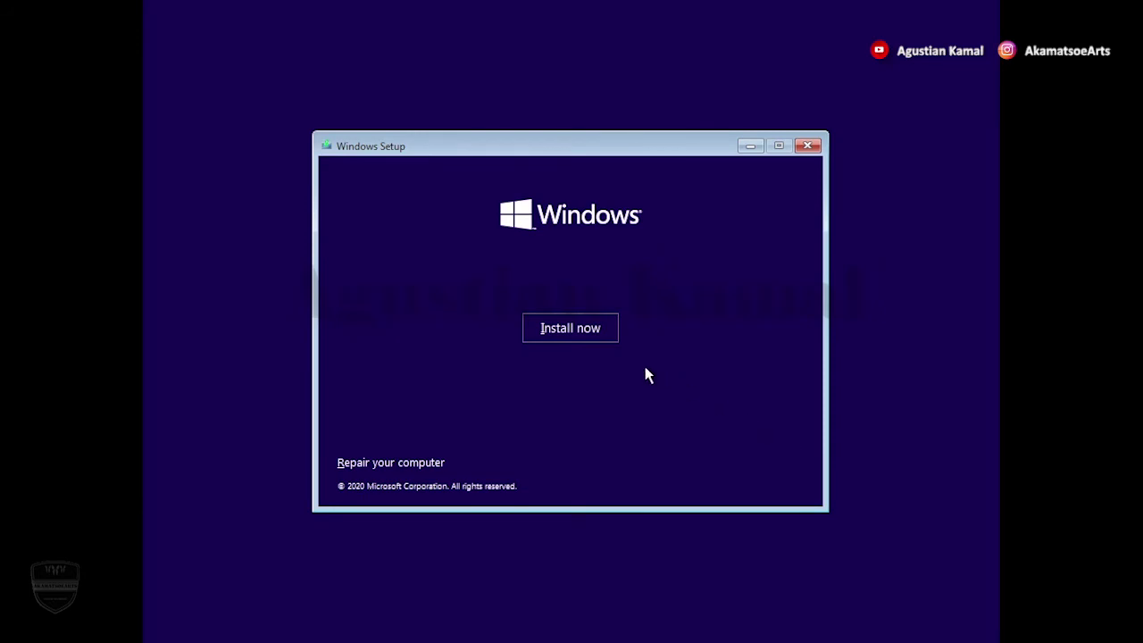
left_click(591, 330)
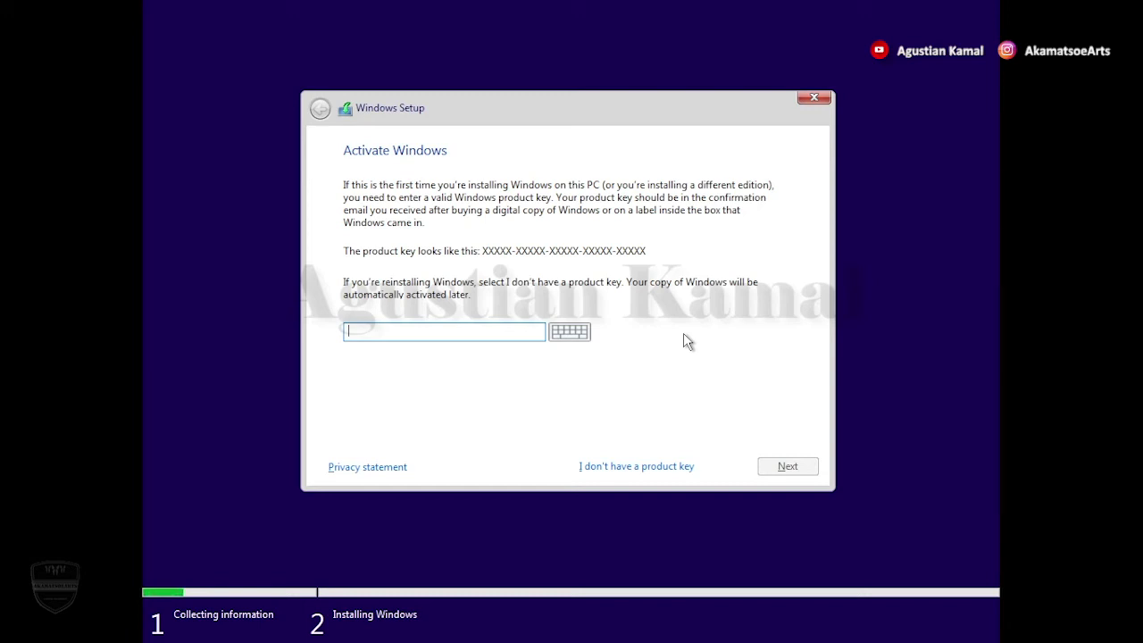
left_click(656, 469)
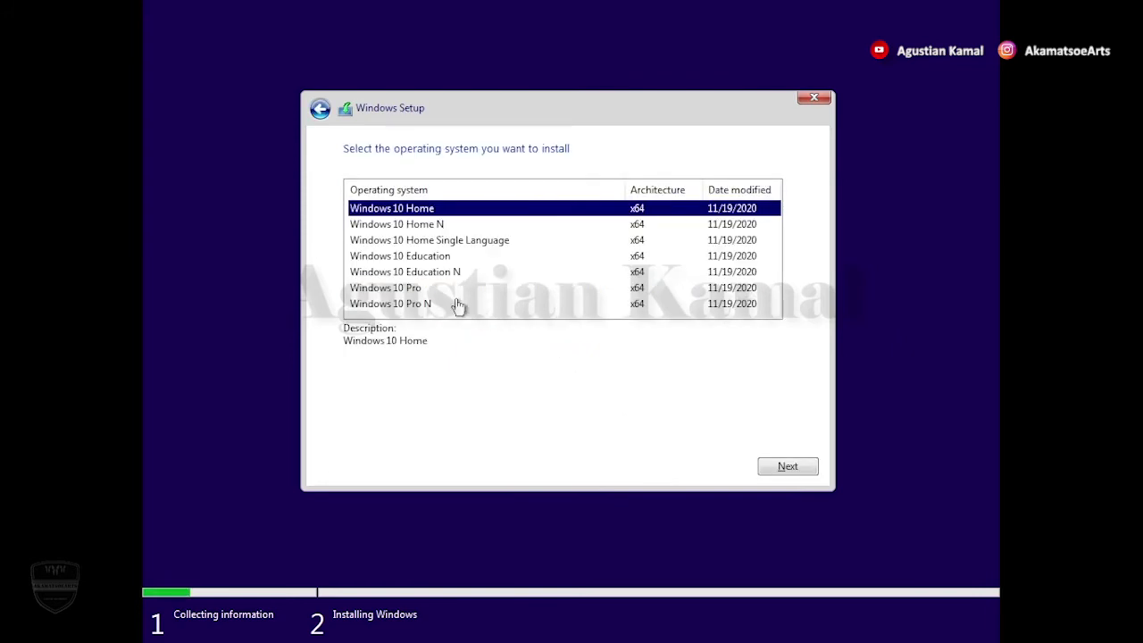
left_click(417, 291)
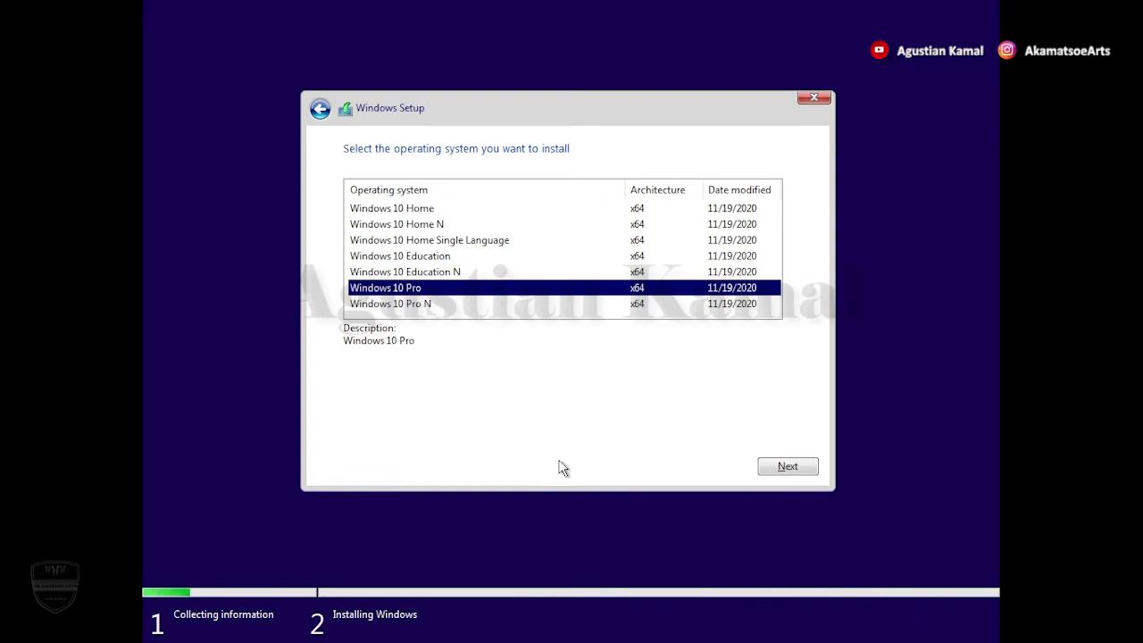
left_click(783, 468)
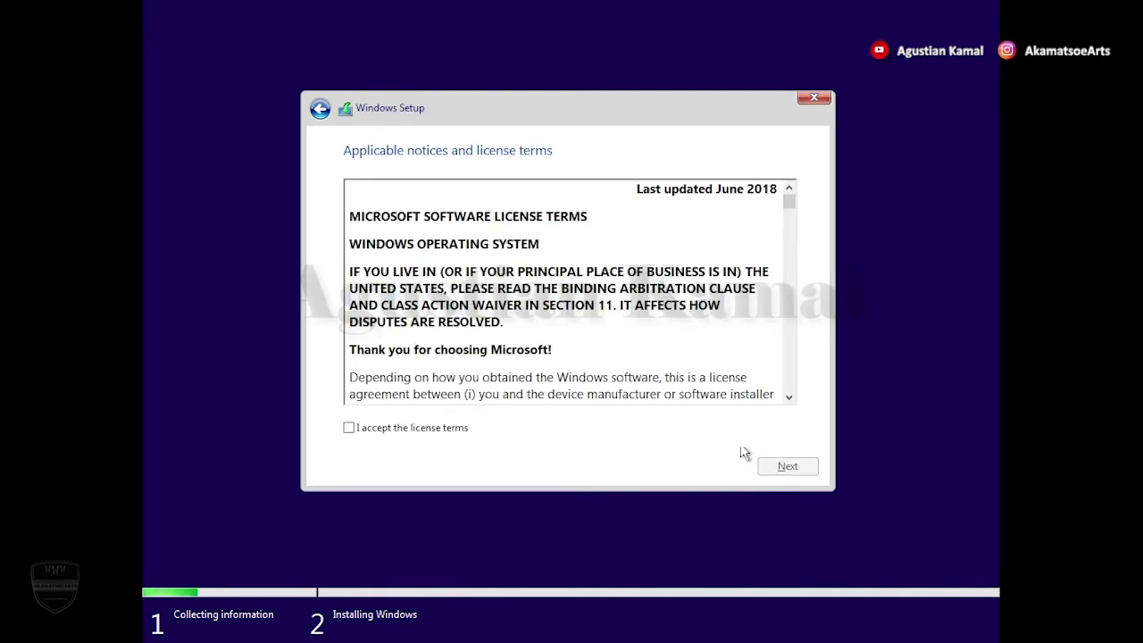
Accept the license terms and run a custom Windows-only installation on the Drive 0 Unallocated Space
left_click(374, 430)
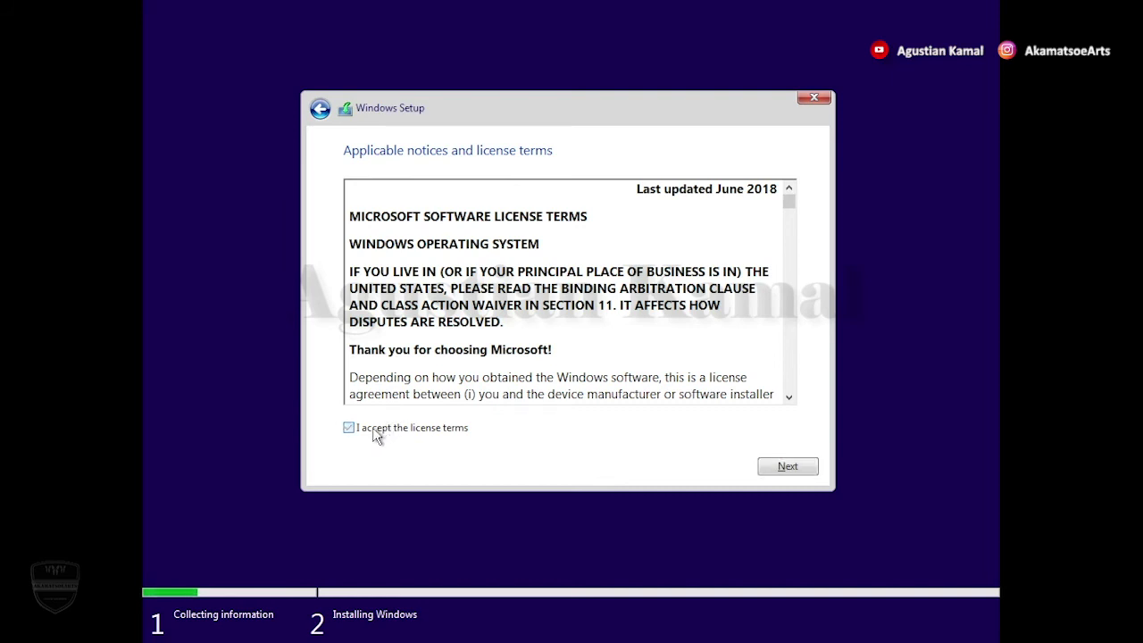
left_click(787, 467)
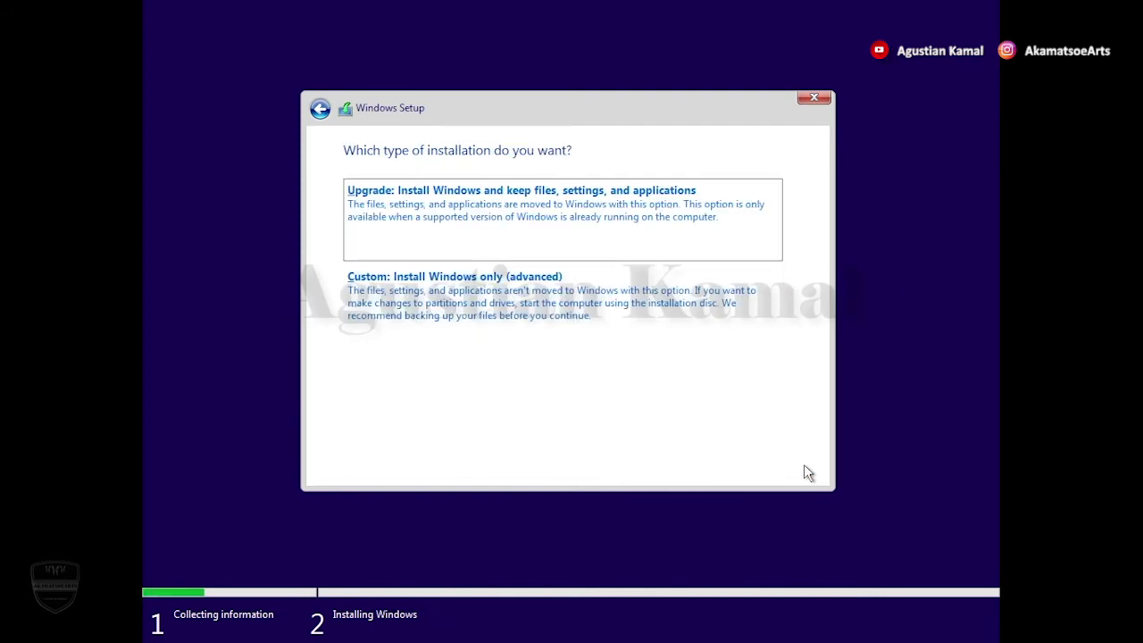
left_click(494, 300)
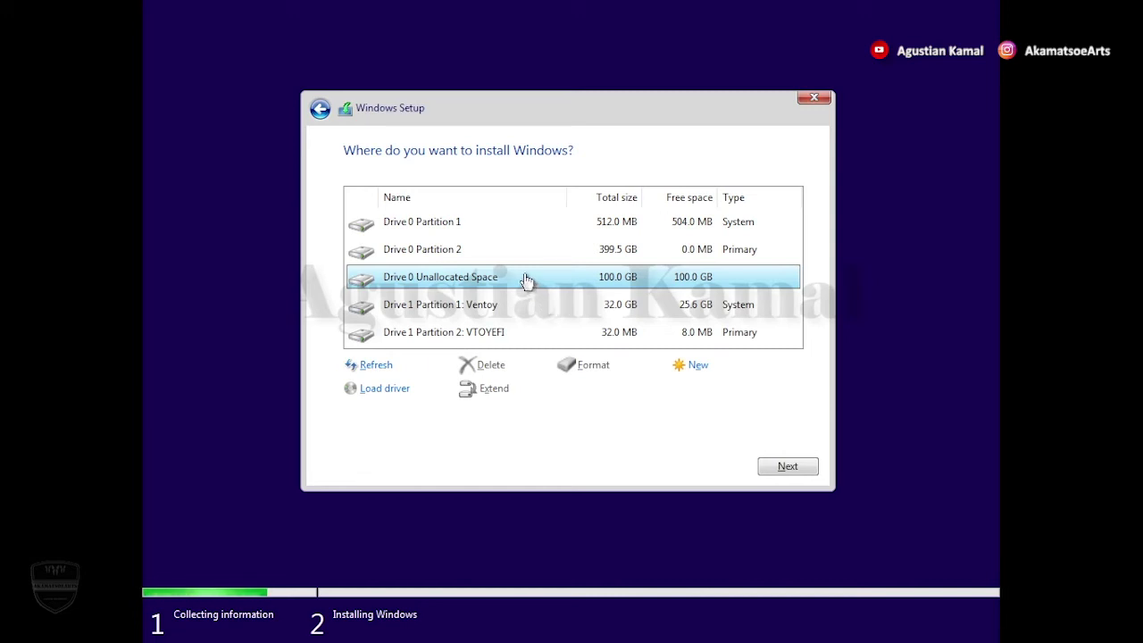
left_click(806, 470)
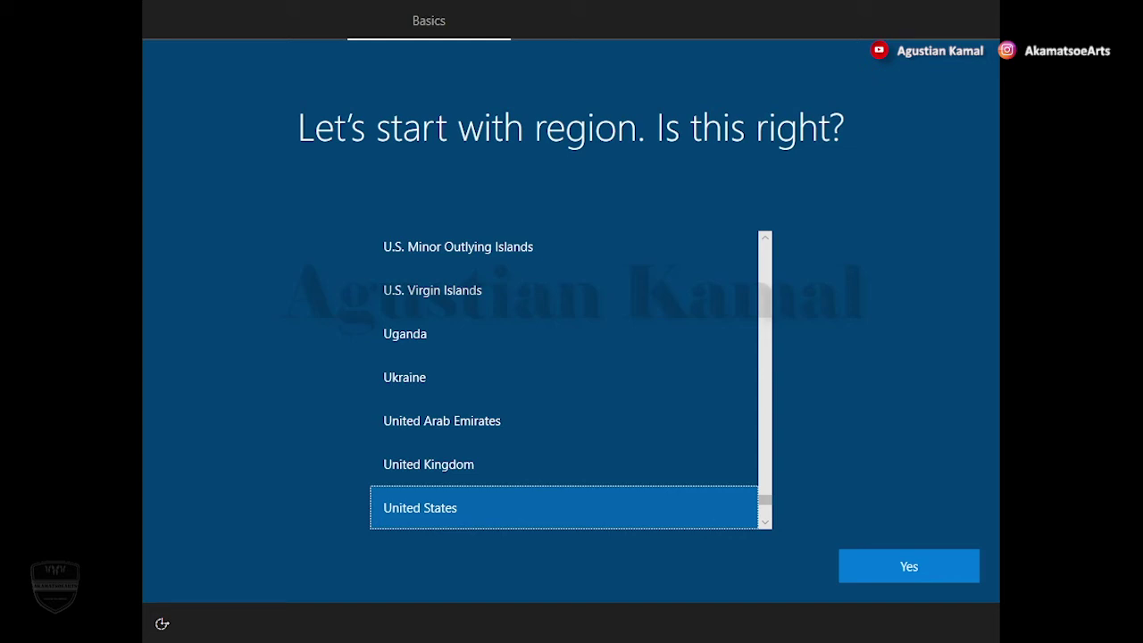
Confirm United States as the region and US as the keyboard layout, without a second layout
left_click(929, 560)
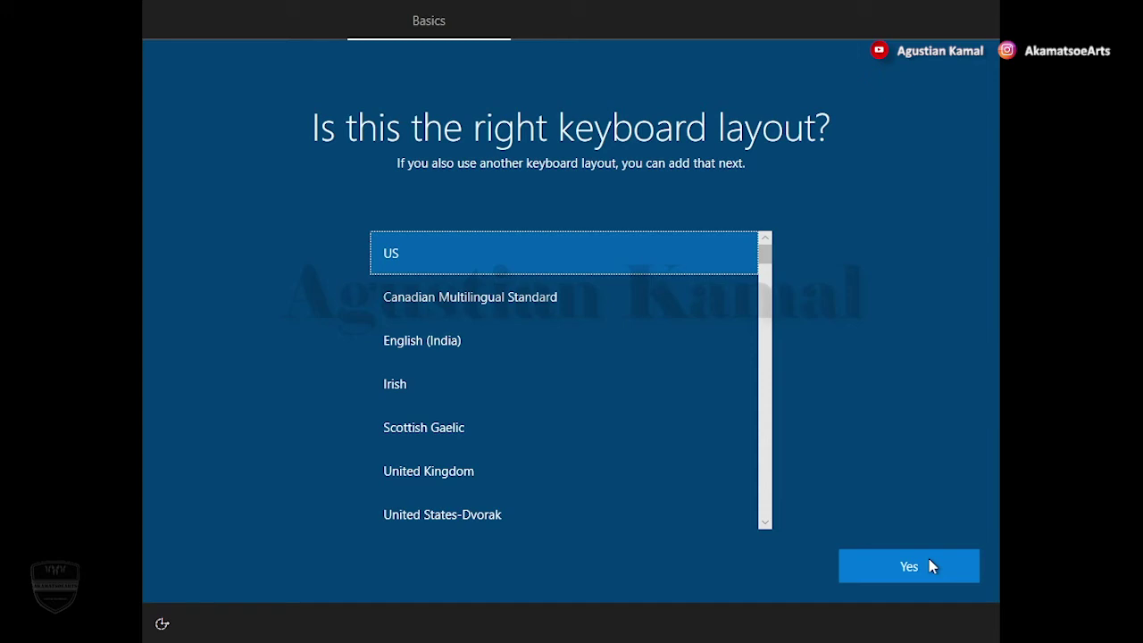
left_click(928, 566)
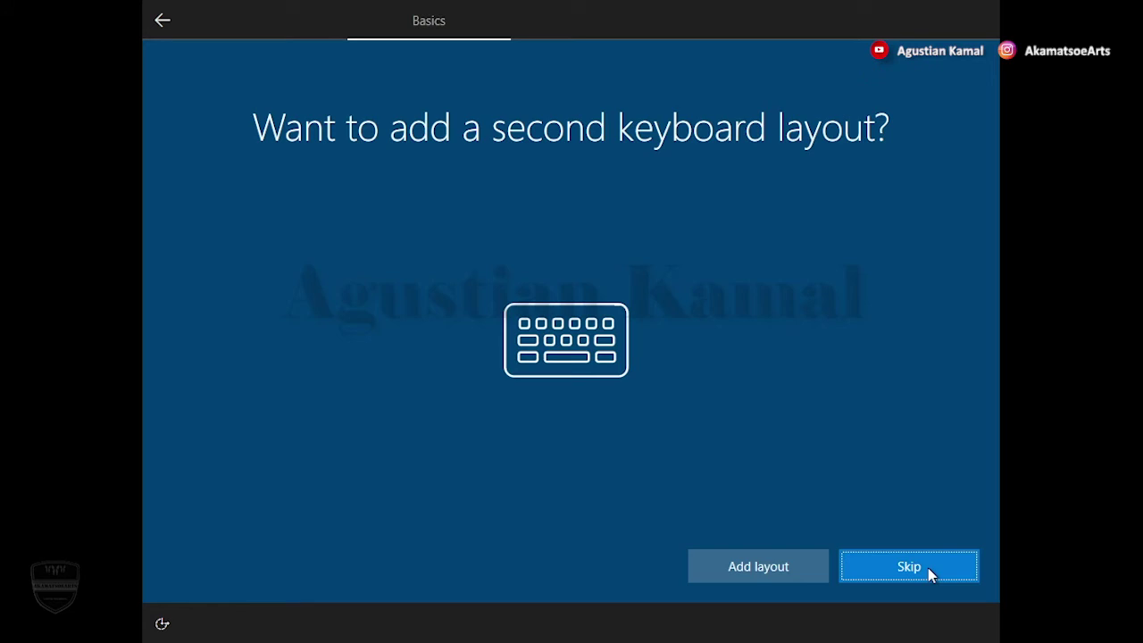
left_click(927, 568)
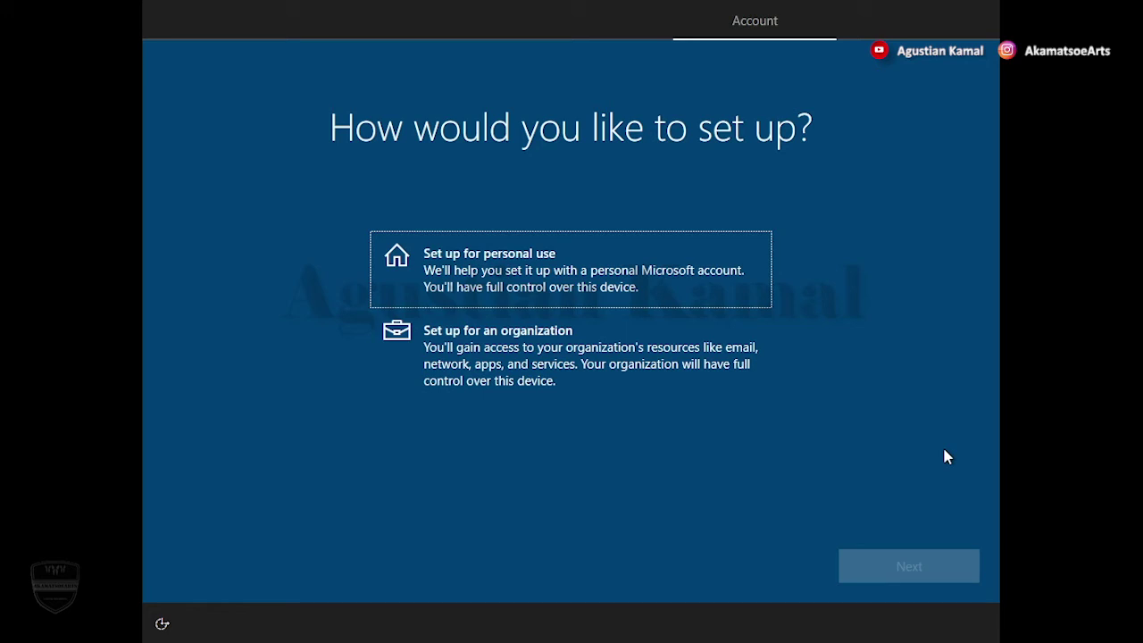
Set Windows up for personal use with an offline account and the limited experience
left_click(563, 268)
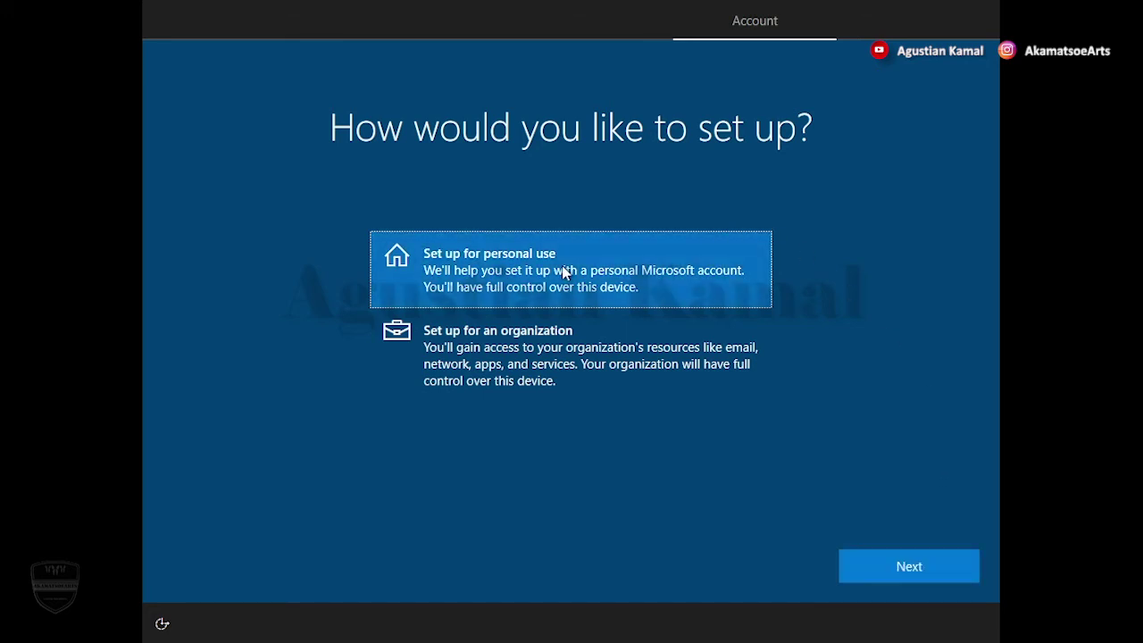
left_click(908, 567)
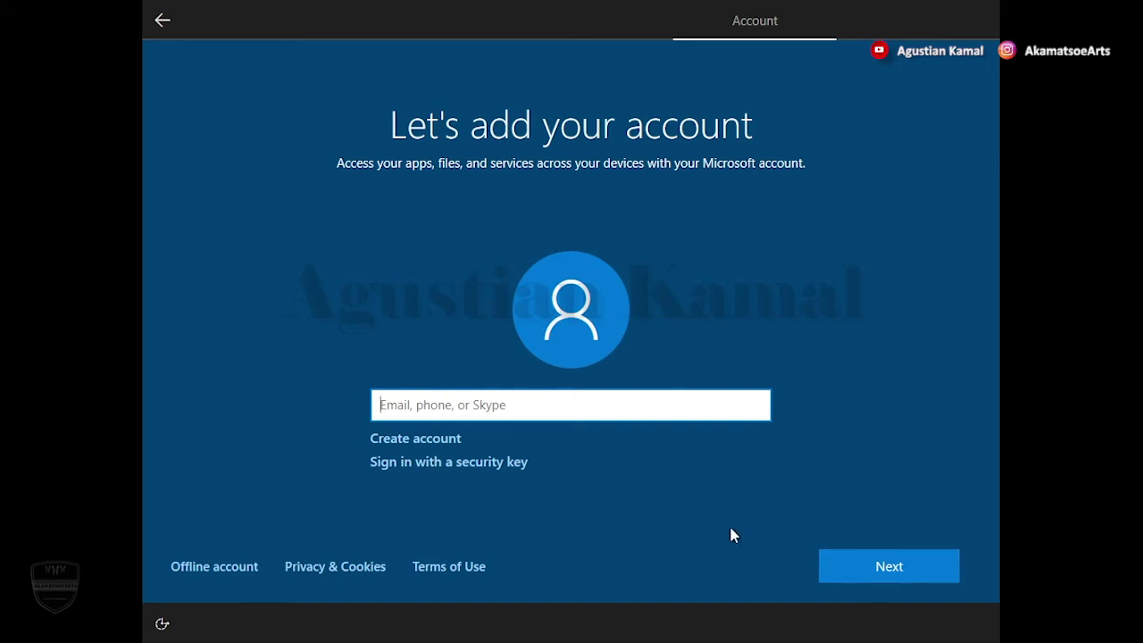
left_click(226, 571)
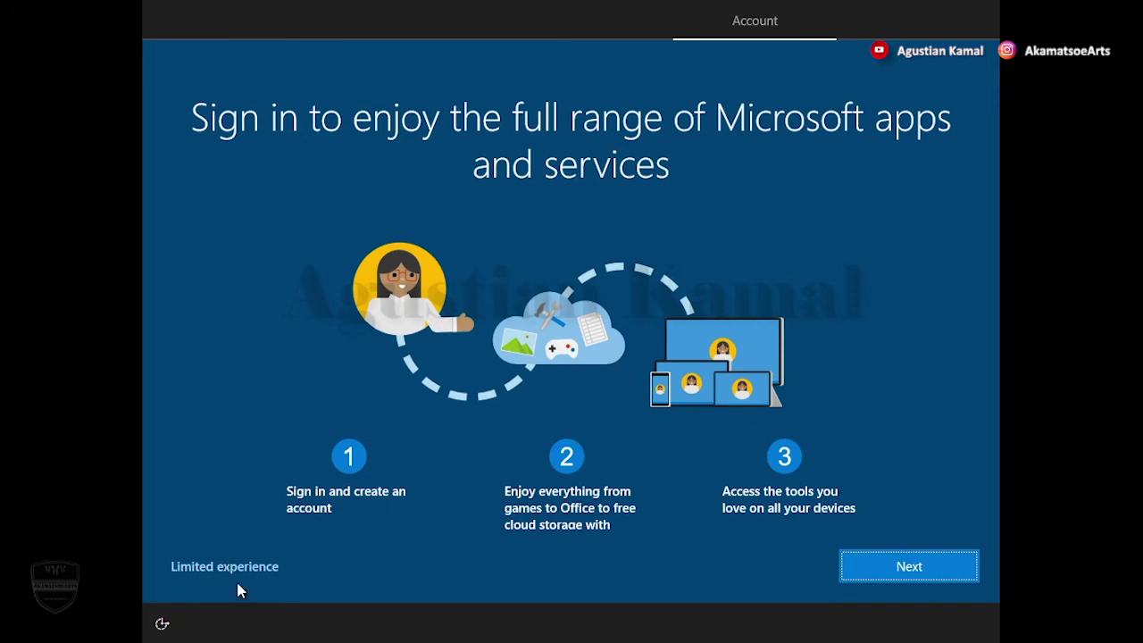
left_click(239, 576)
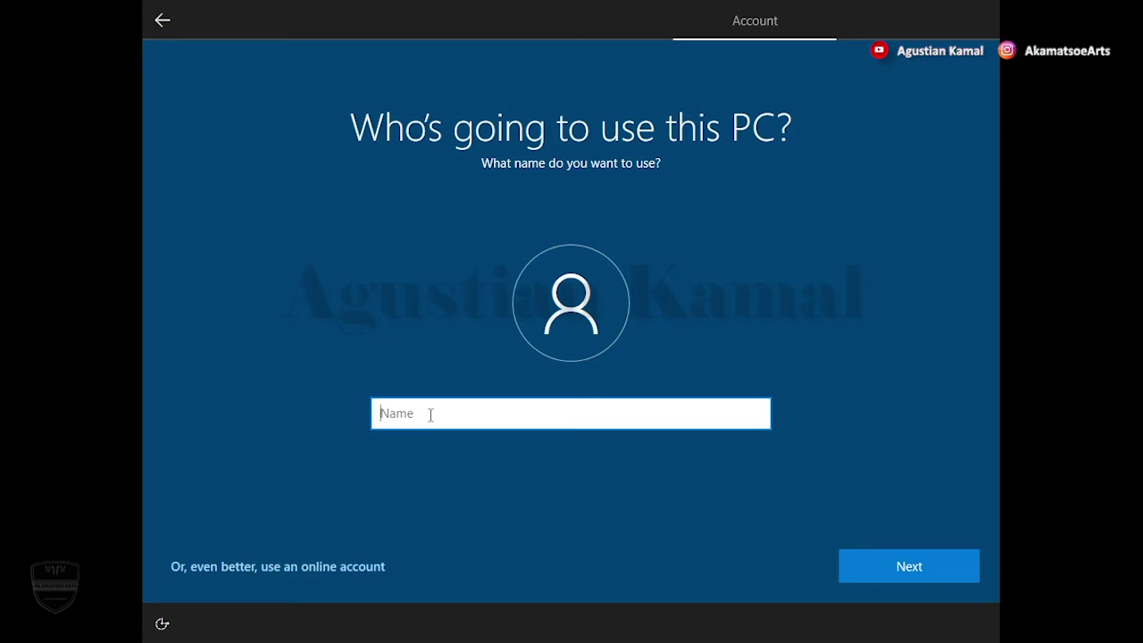
Create the local account with the user's name and leave its password blank
type("agustianKamal")
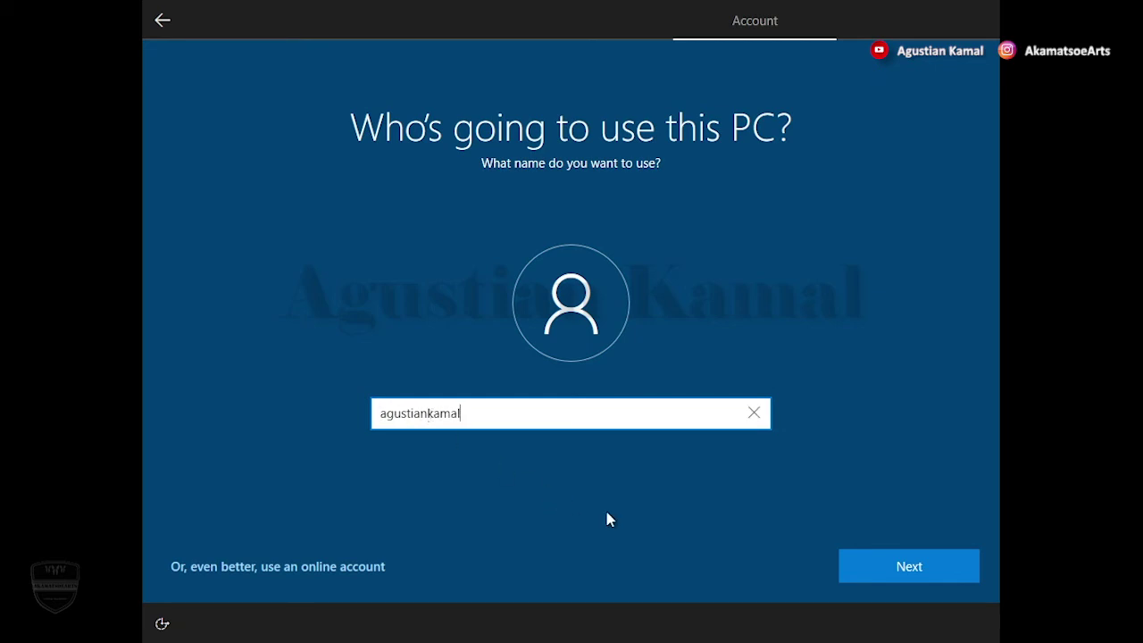
left_click(867, 562)
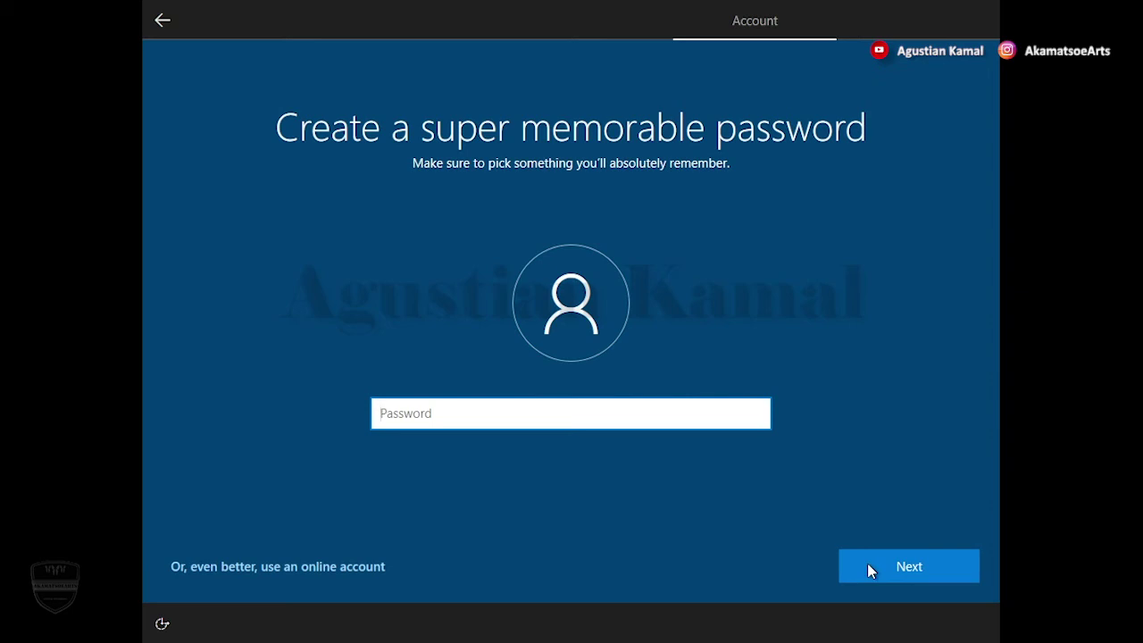
left_click(868, 566)
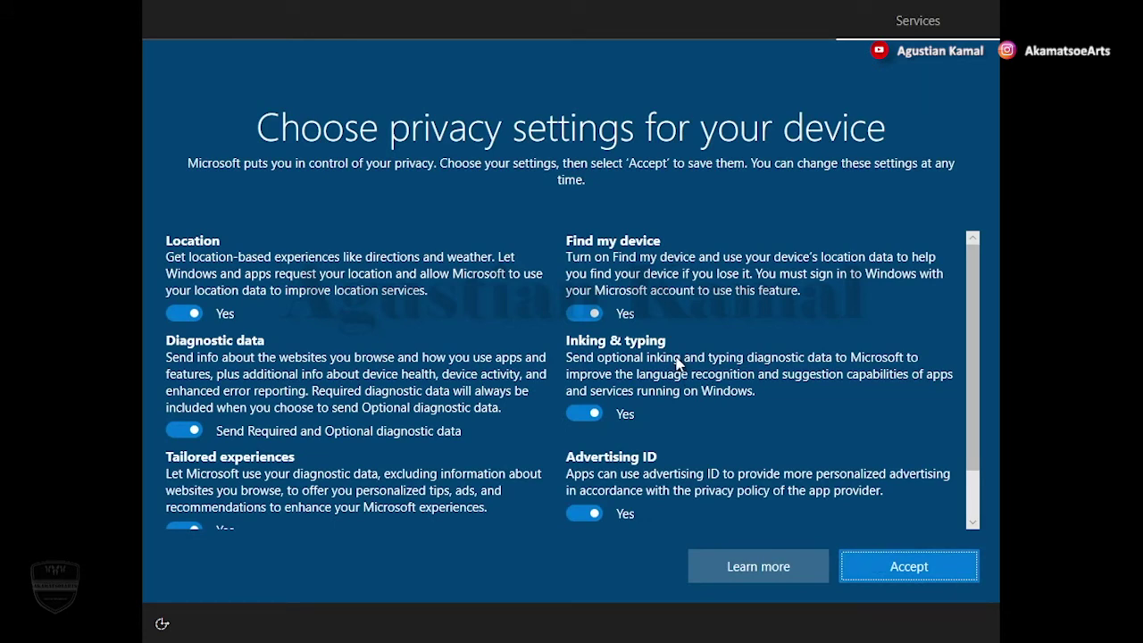
Accept the privacy settings with every option turned off and only required diagnostic data sent, and decline Cortana for now
left_click(593, 314)
left_click(186, 313)
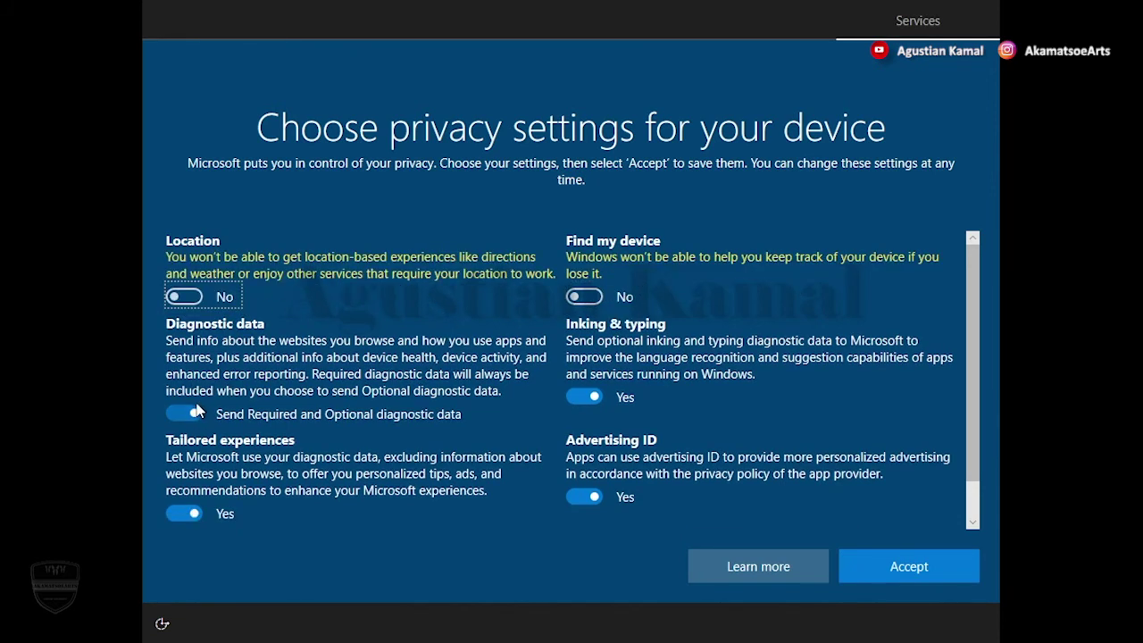
left_click(197, 414)
left_click(585, 397)
left_click(584, 497)
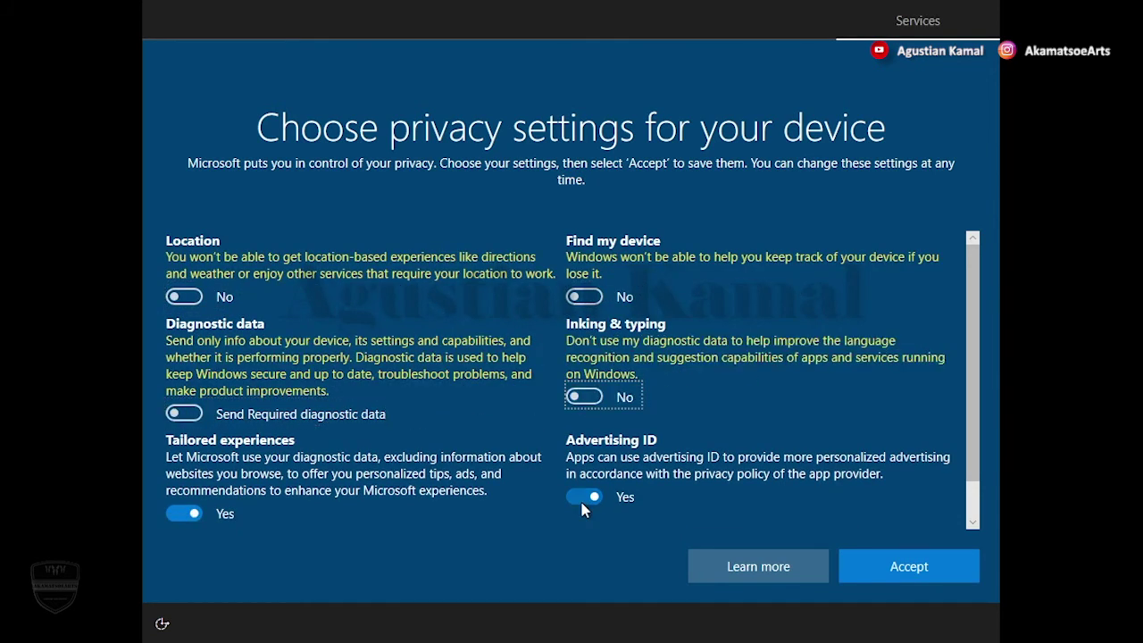
left_click(188, 514)
scroll(428, 416, "down", 1)
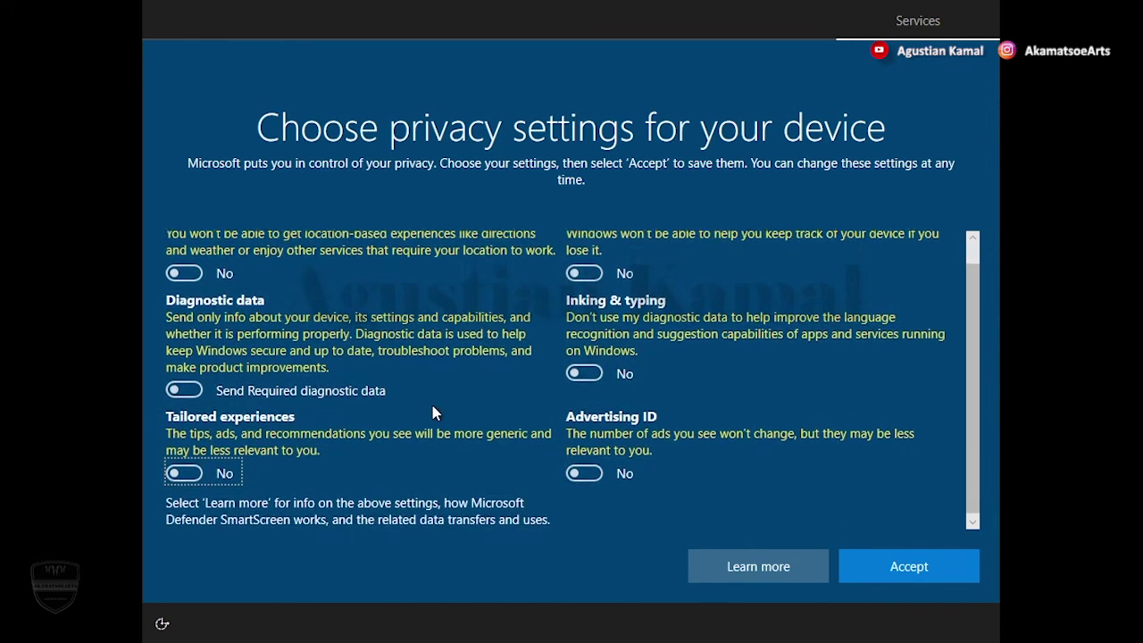
scroll(426, 437, "up", 1)
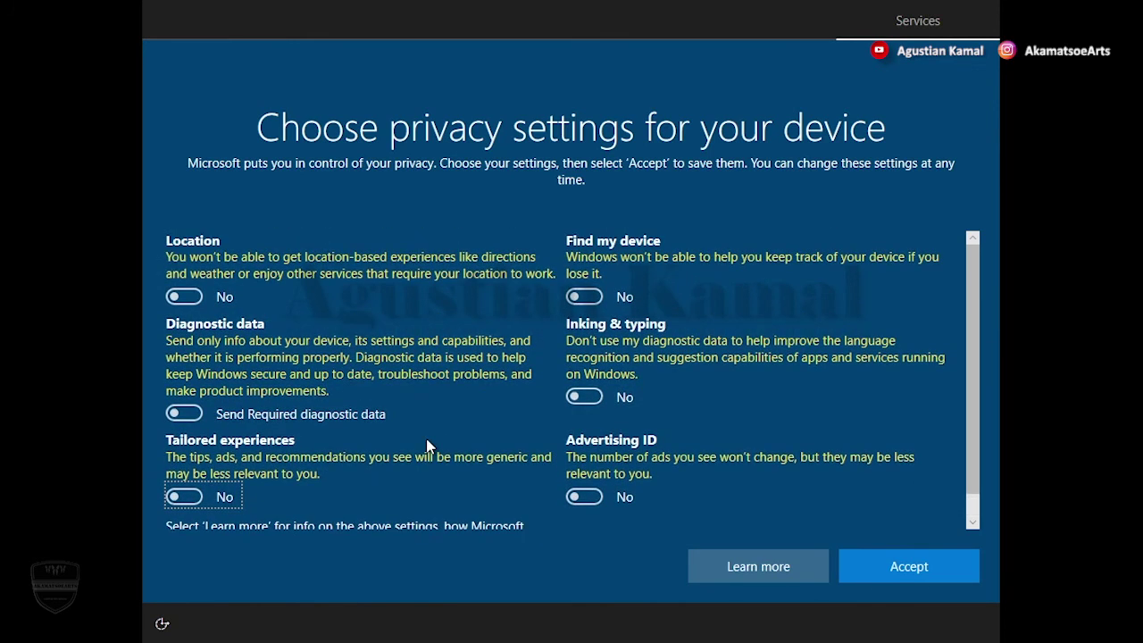
scroll(427, 446, "down", 1)
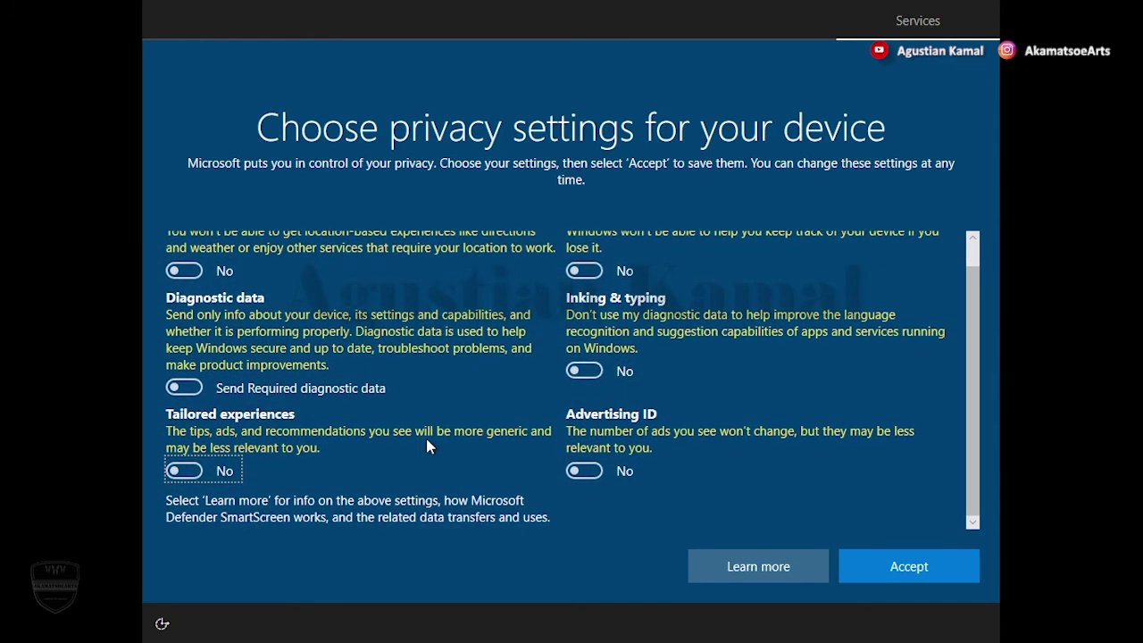
left_click(914, 572)
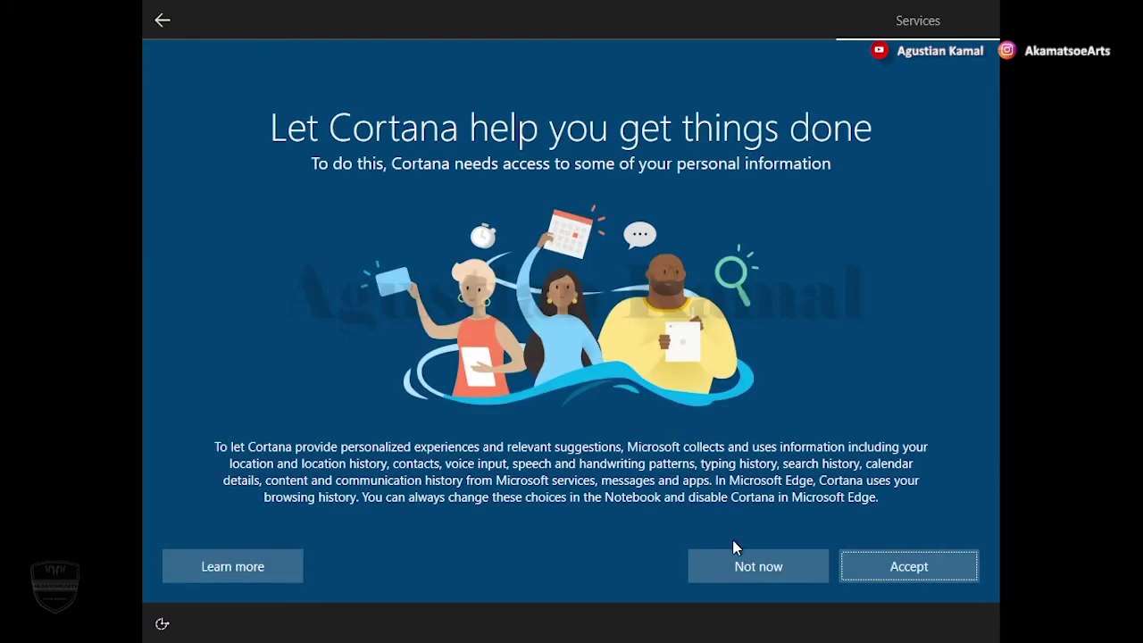
left_click(740, 568)
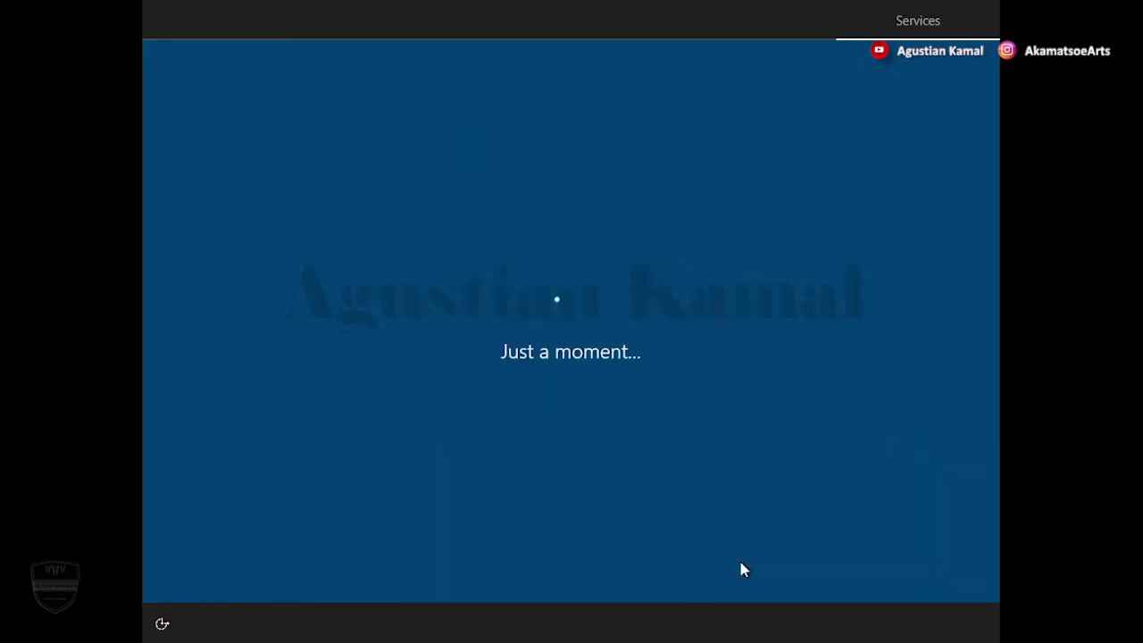